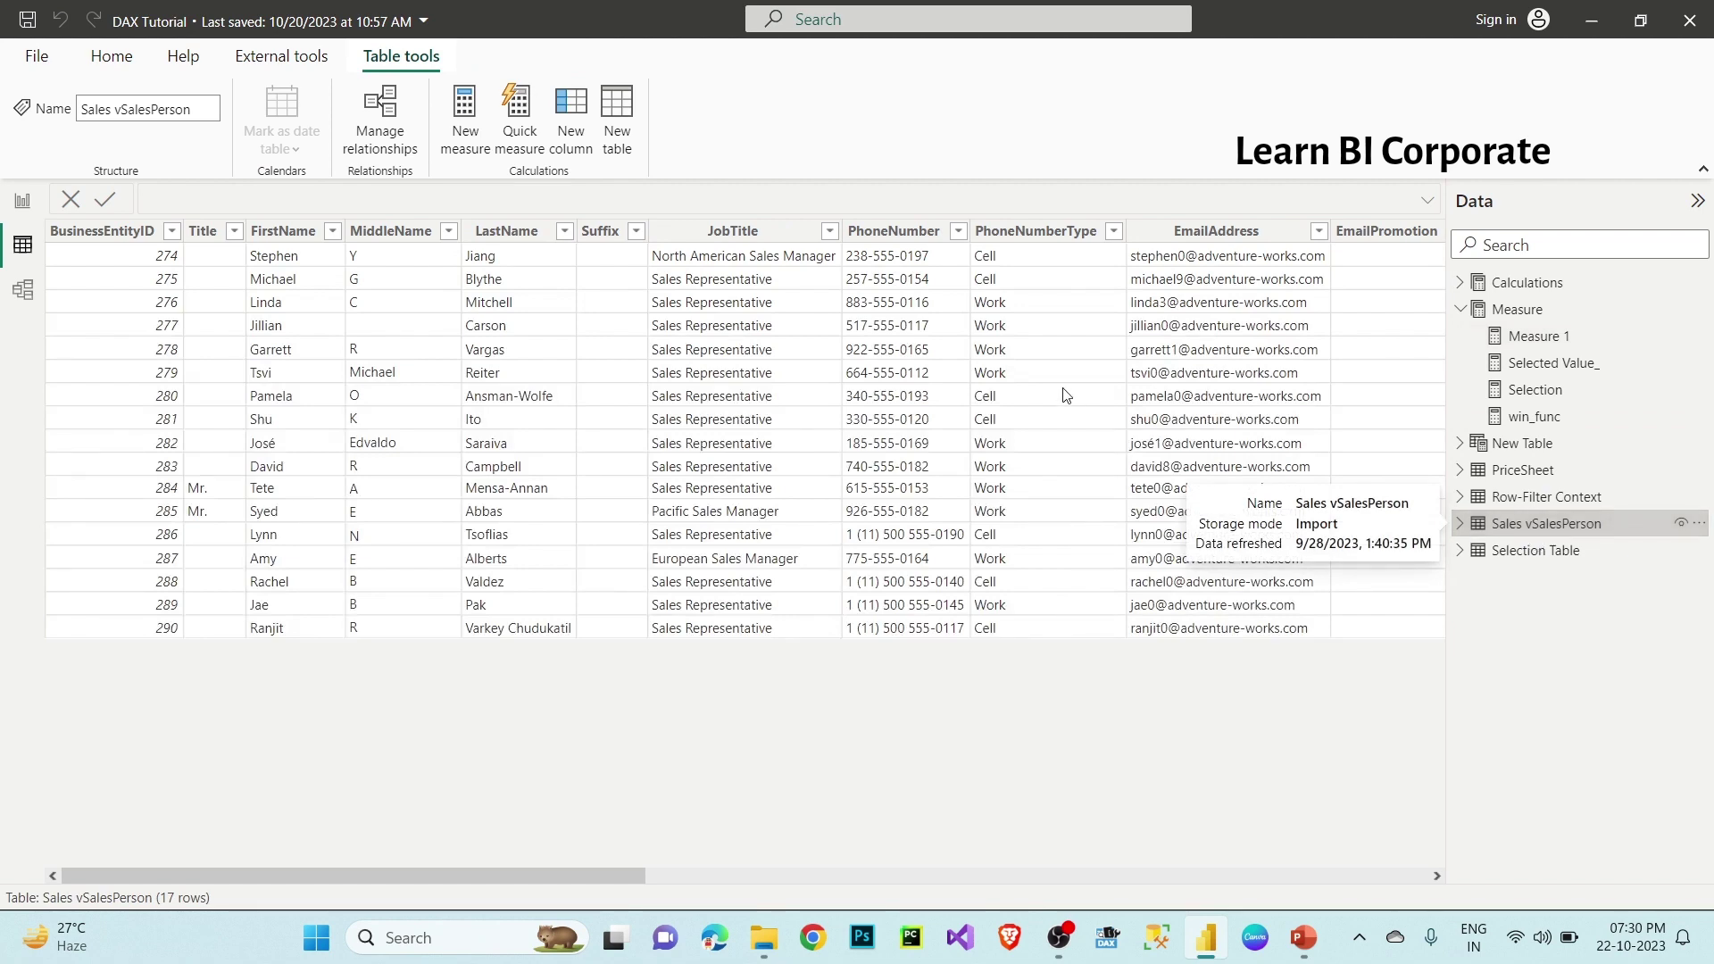
Step: Examine the country and sales columns of the Sales vSalesPerson table, and return to the Filter () report page
scroll(1064, 393, right, 10)
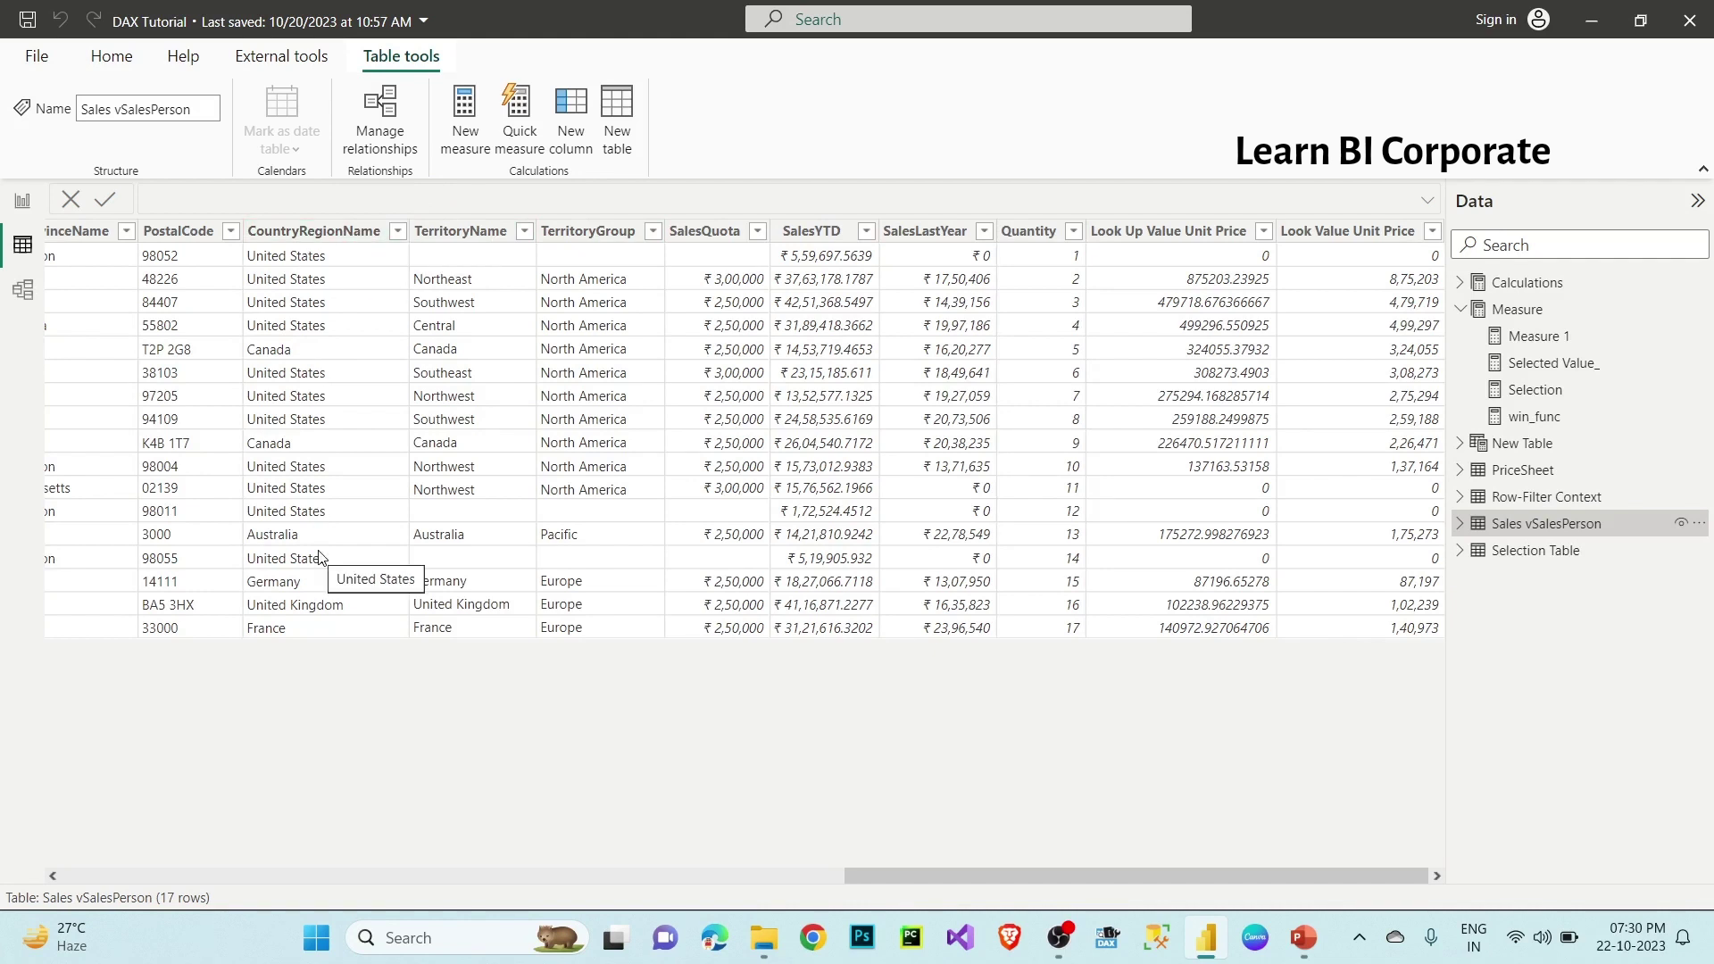
click(22, 200)
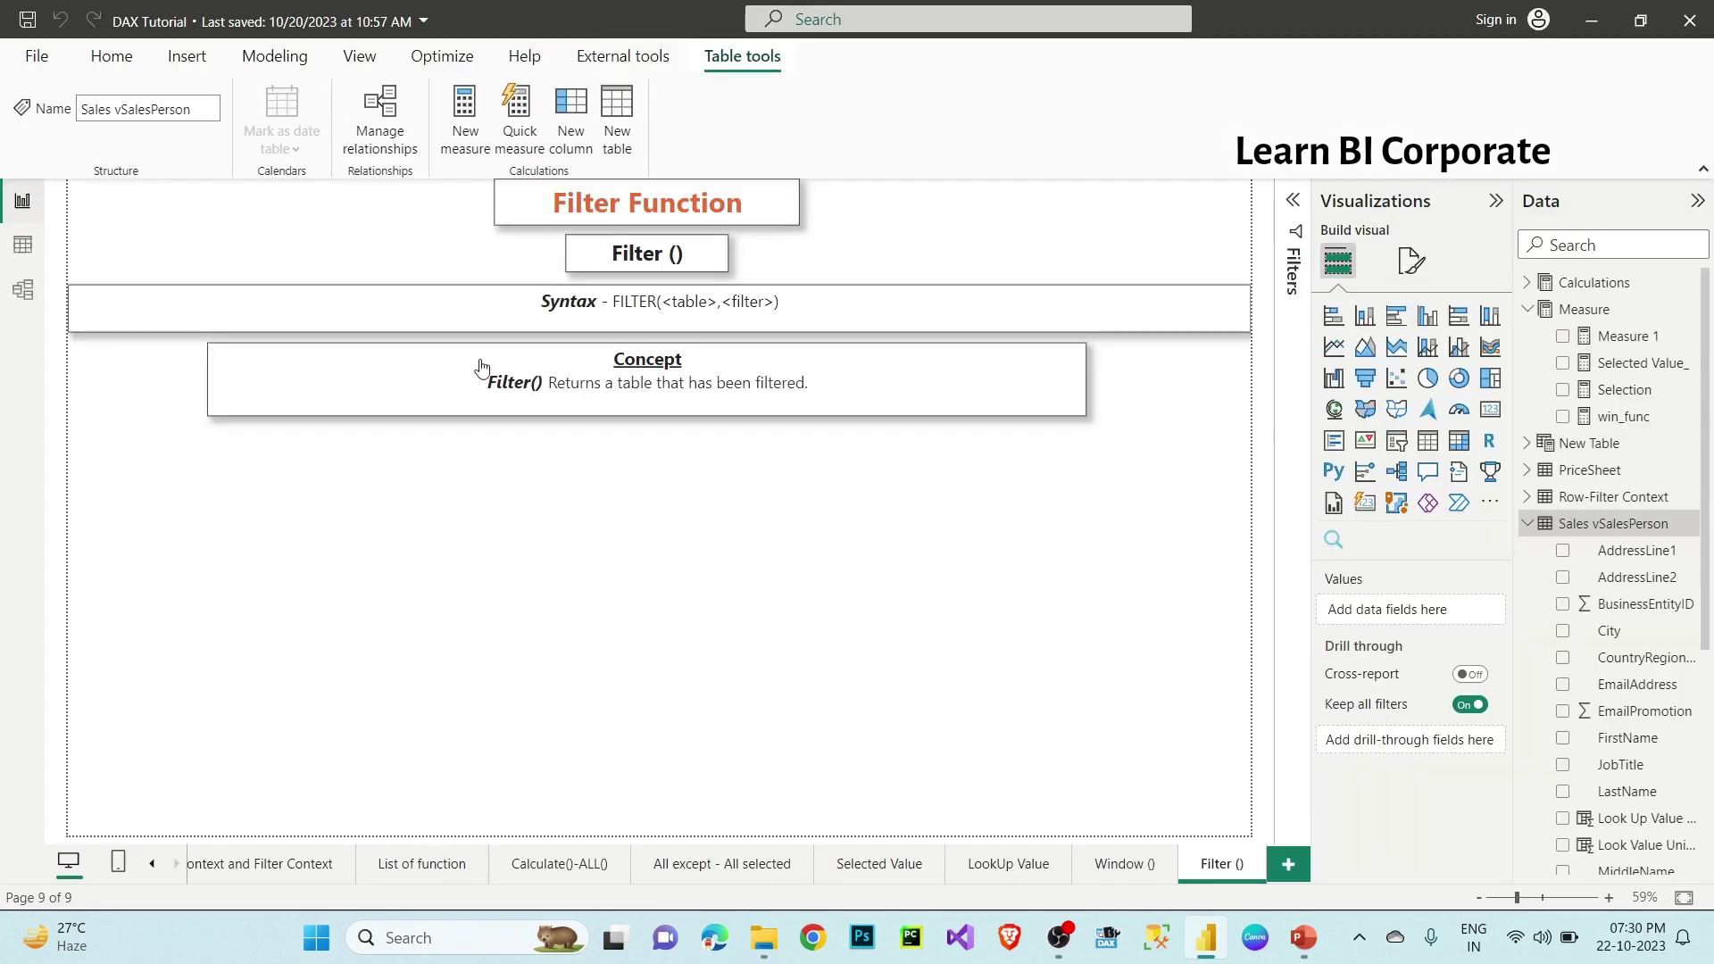
click(760, 505)
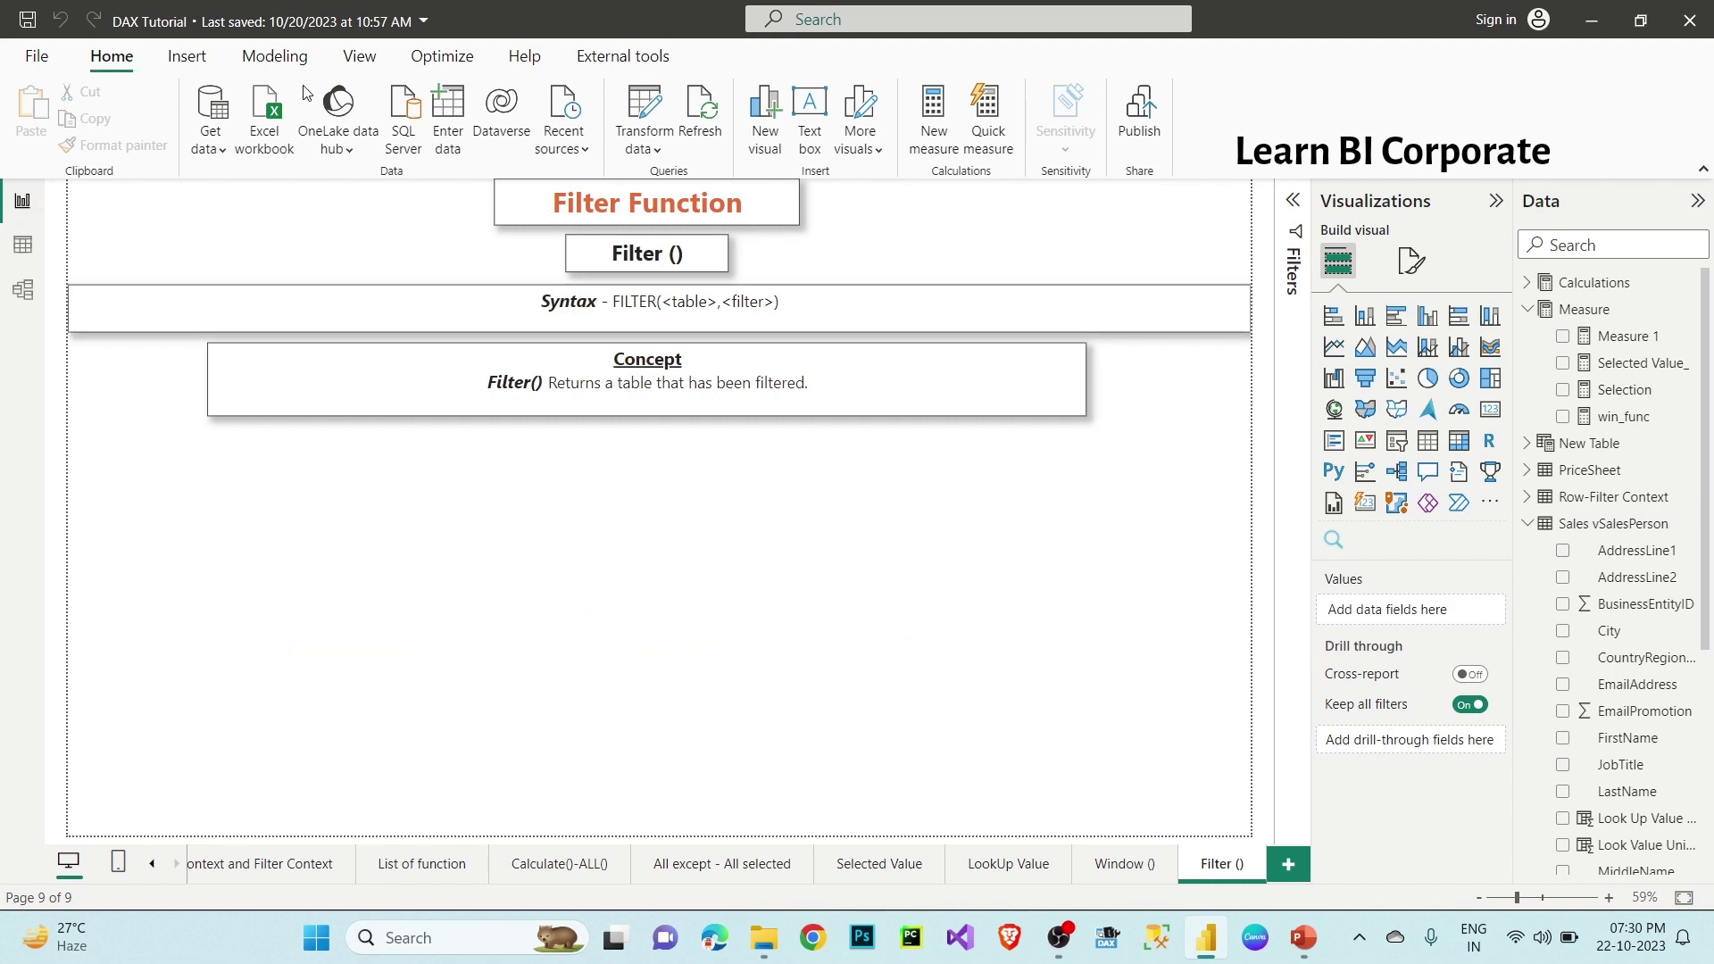
Step: Create a calculated table named Filter Table and begin its formula with FILTER over the 'Sales vSalesPerson' table
click(274, 56)
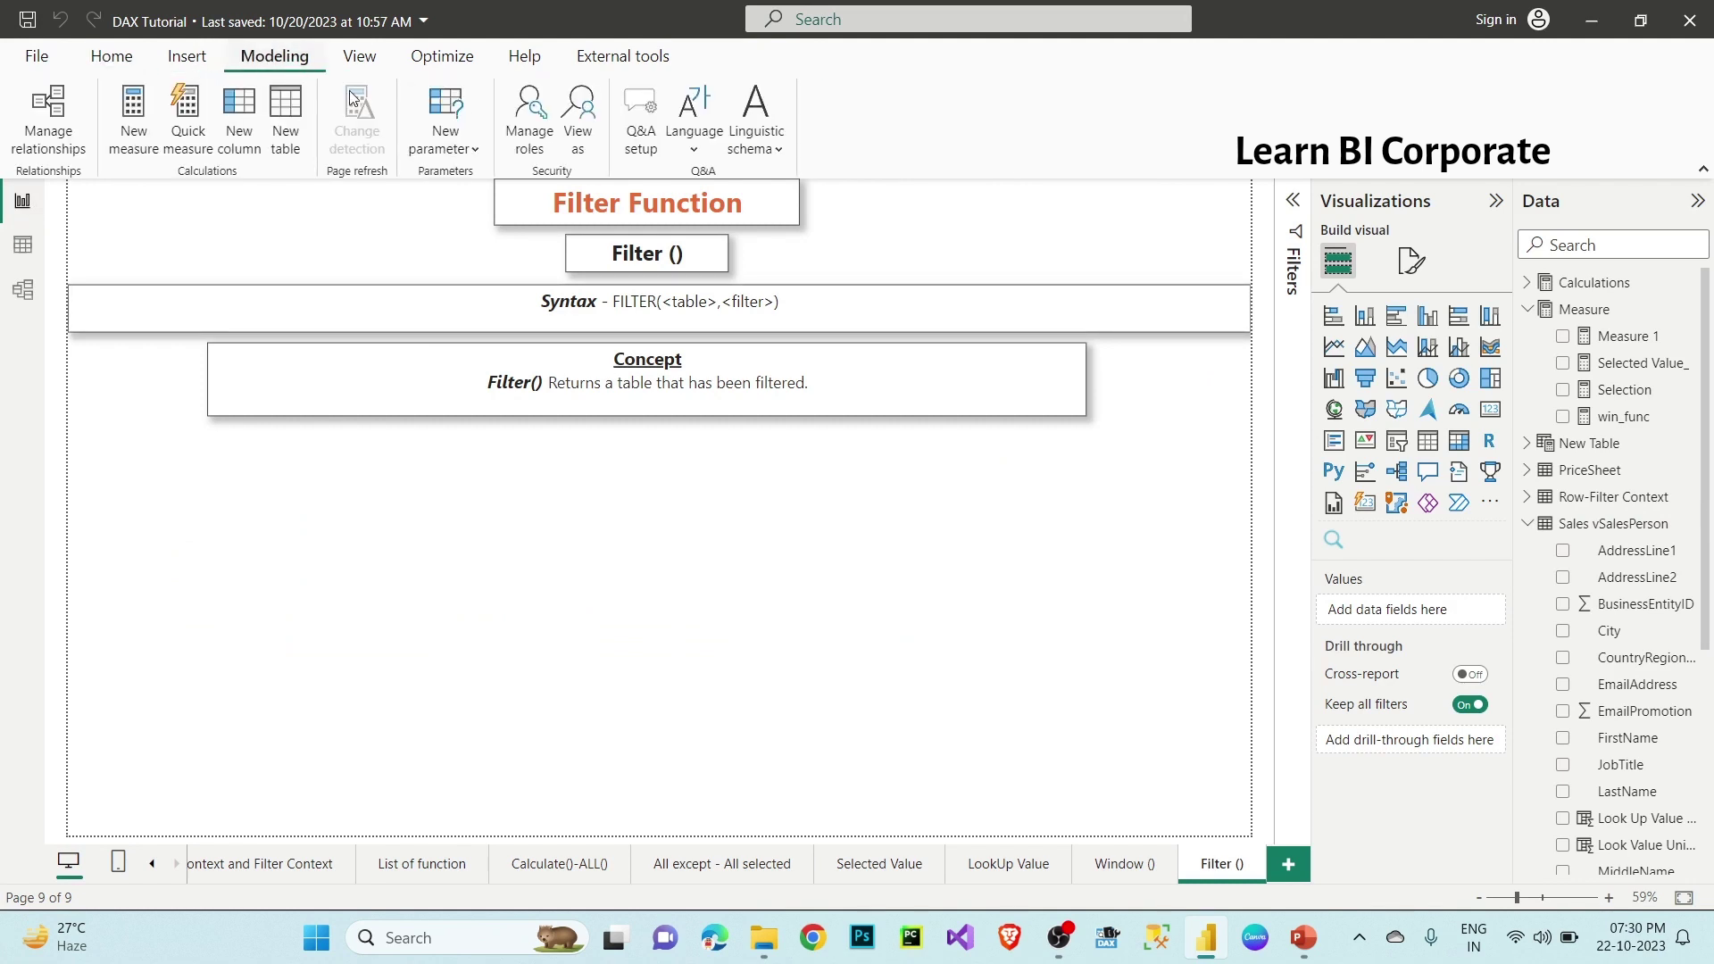
click(286, 132)
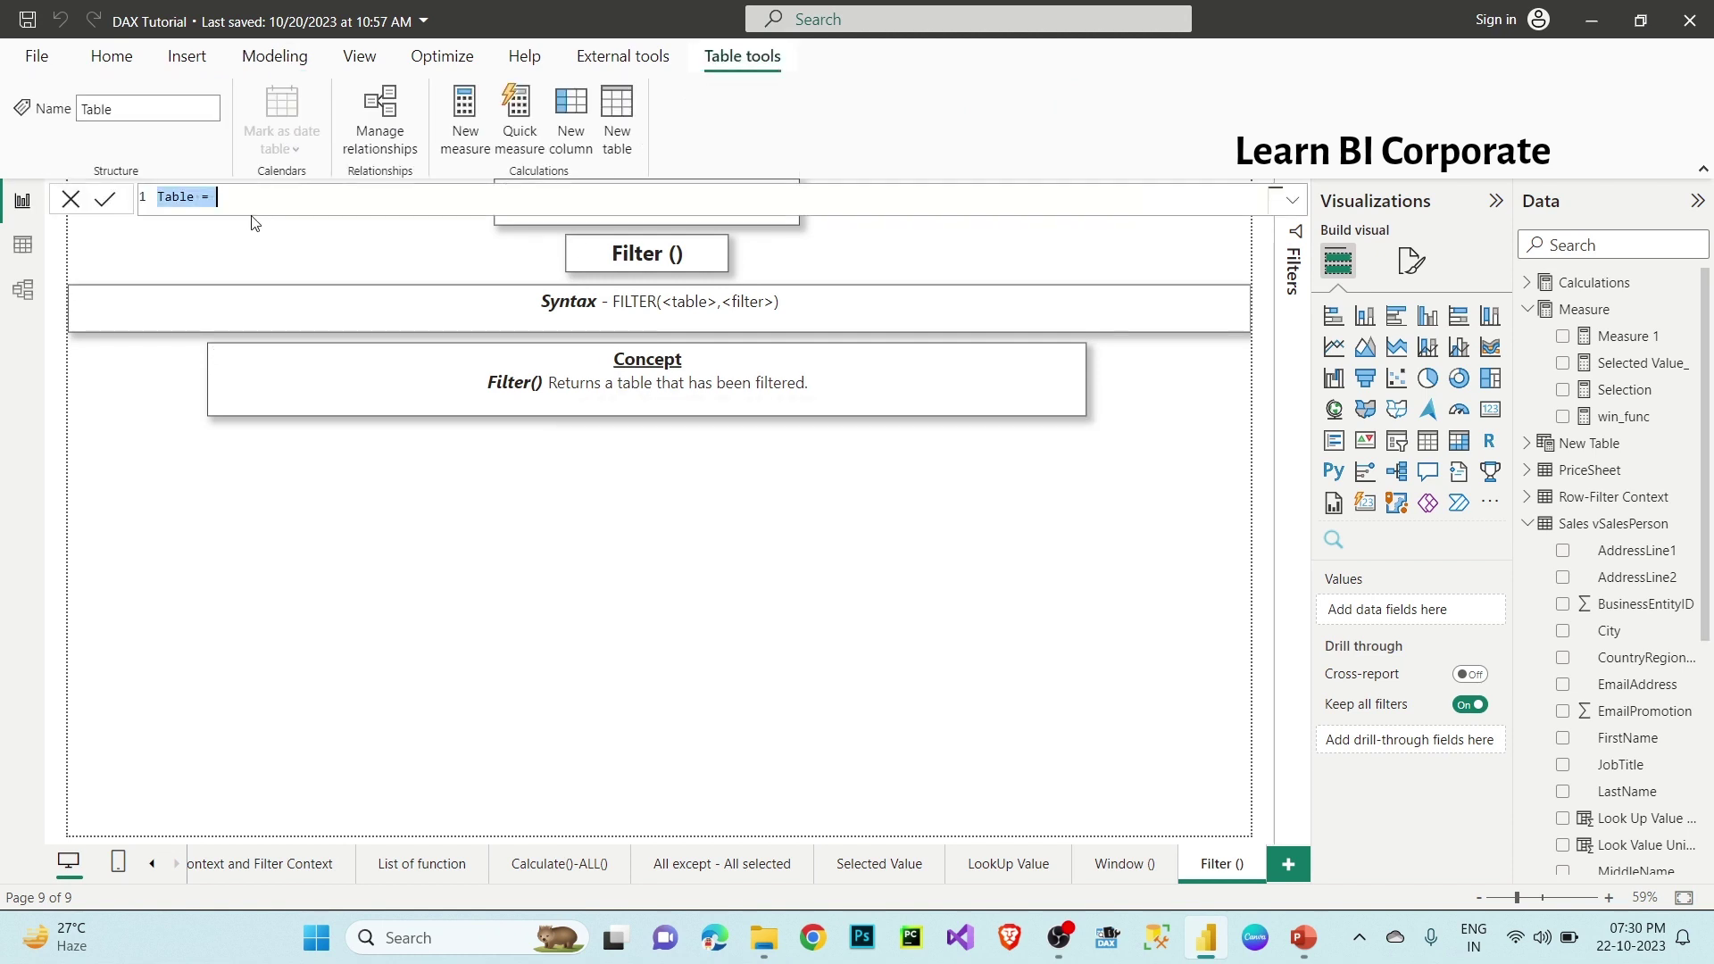
text(Filter Table = FILTER()
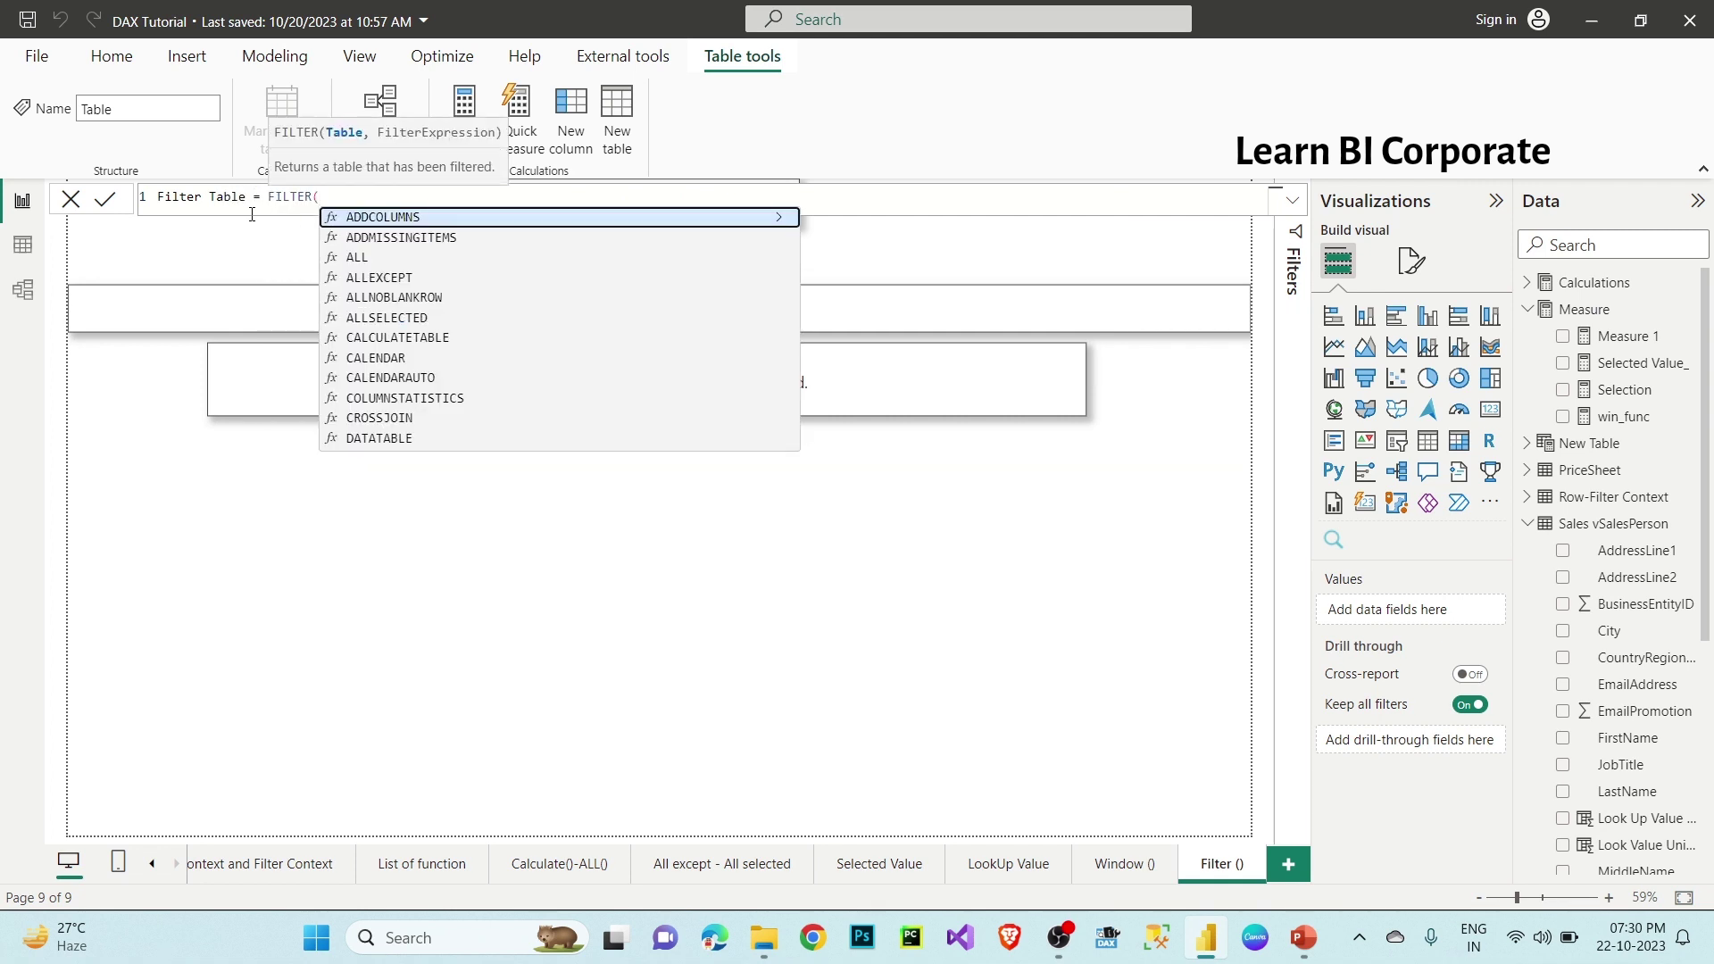
text('S)
key(Tab)
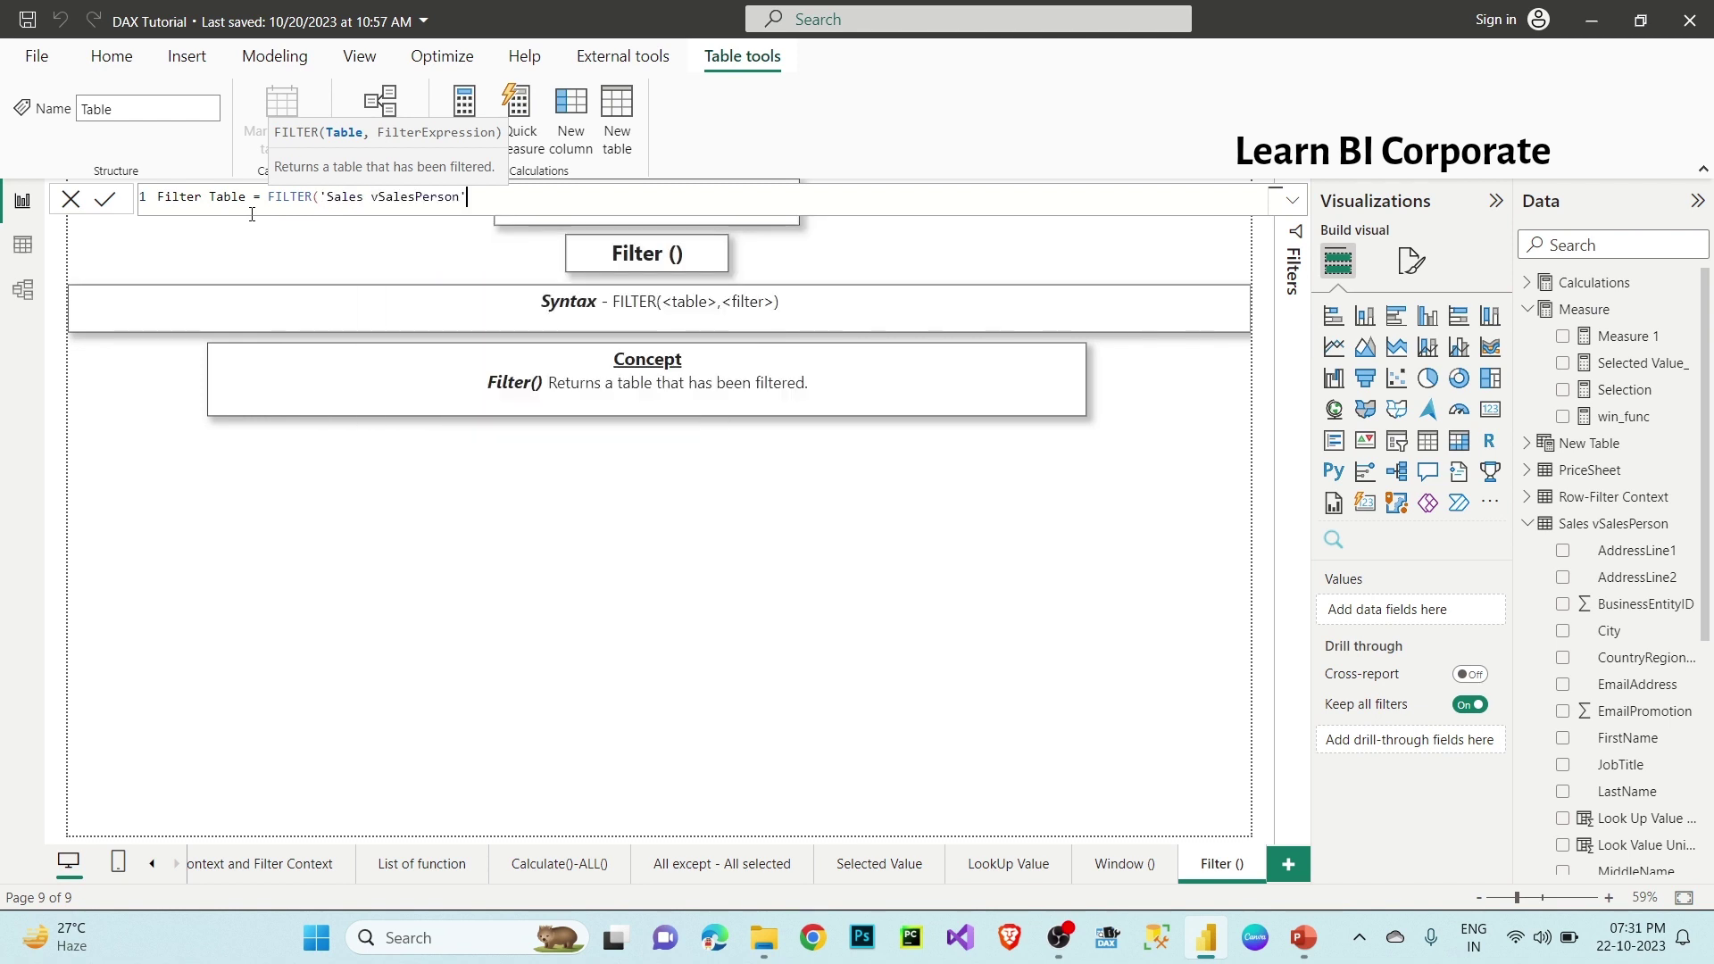
Step: Complete the table formula with the condition 'Sales vSalesPerson'[CountryRegionName]="United States" and commit it
text(, sal)
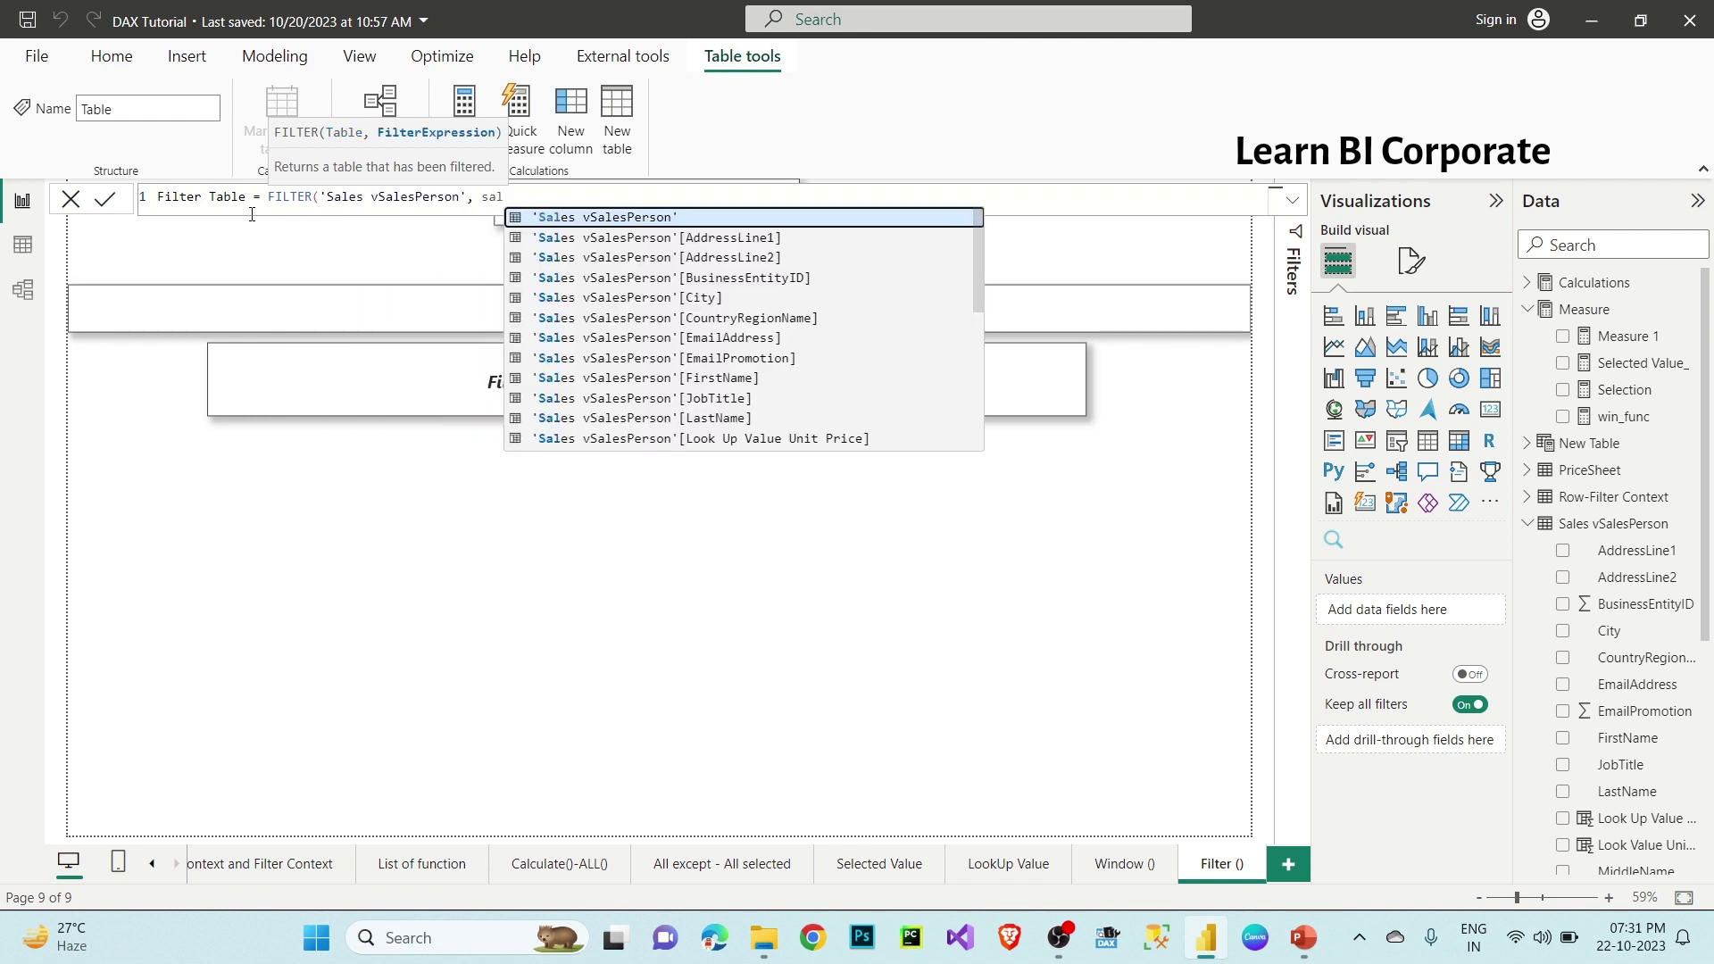
key(Tab)
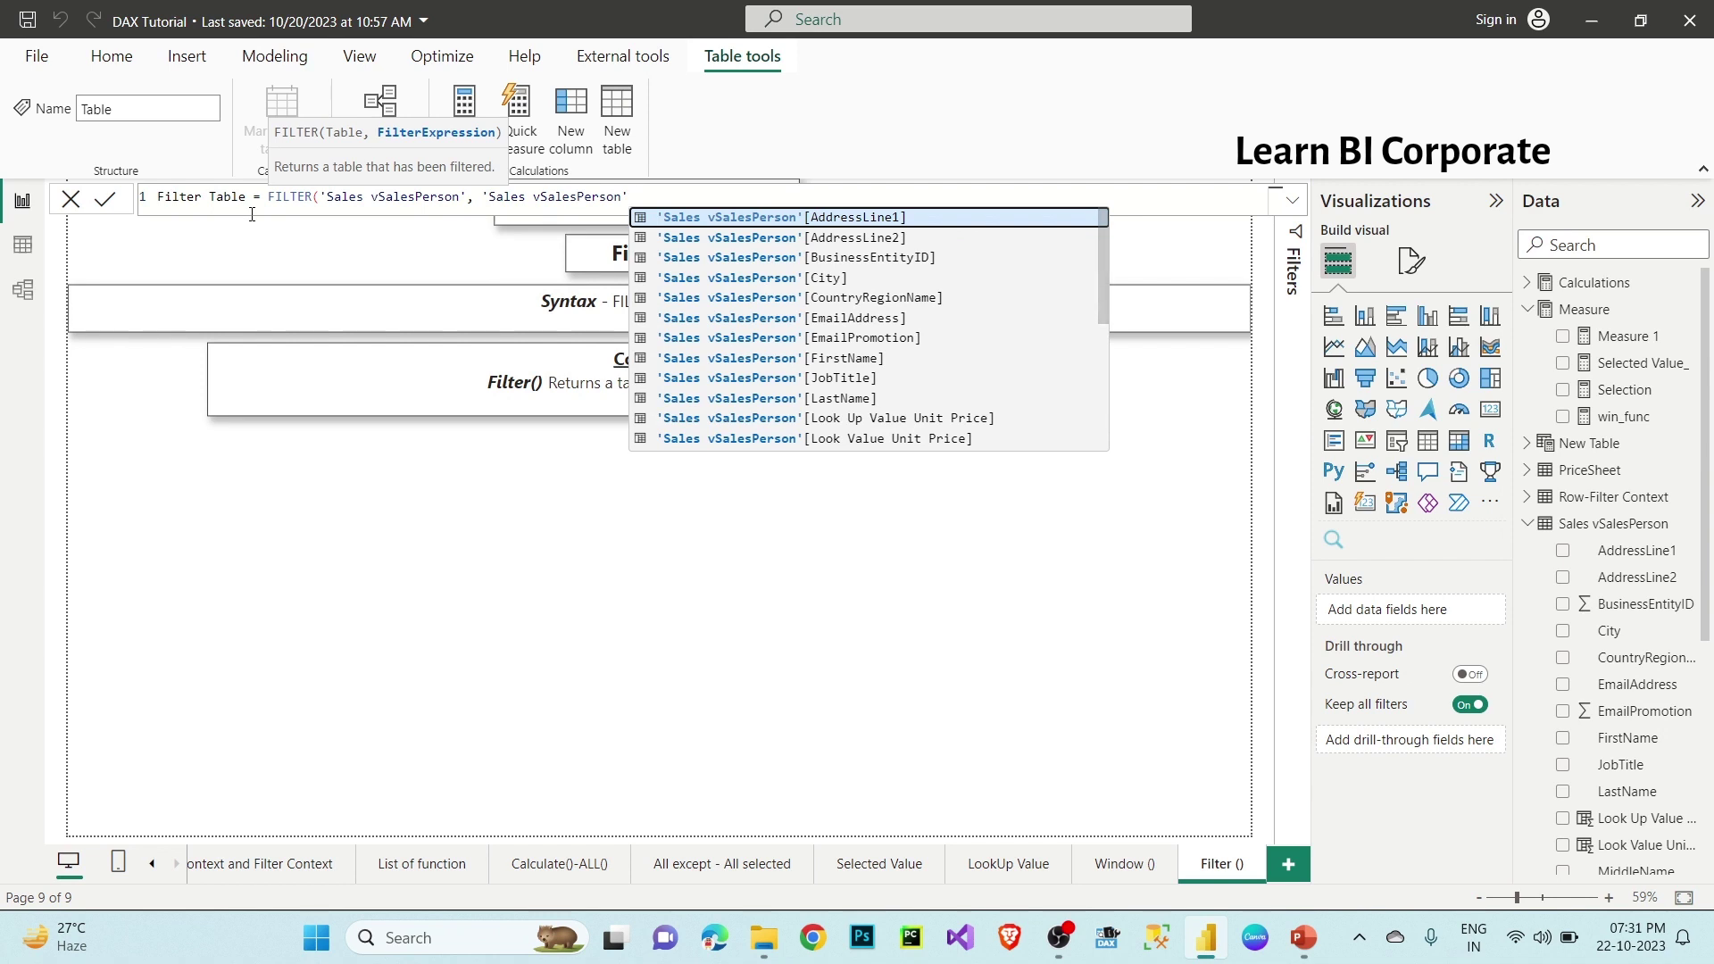
text([sa)
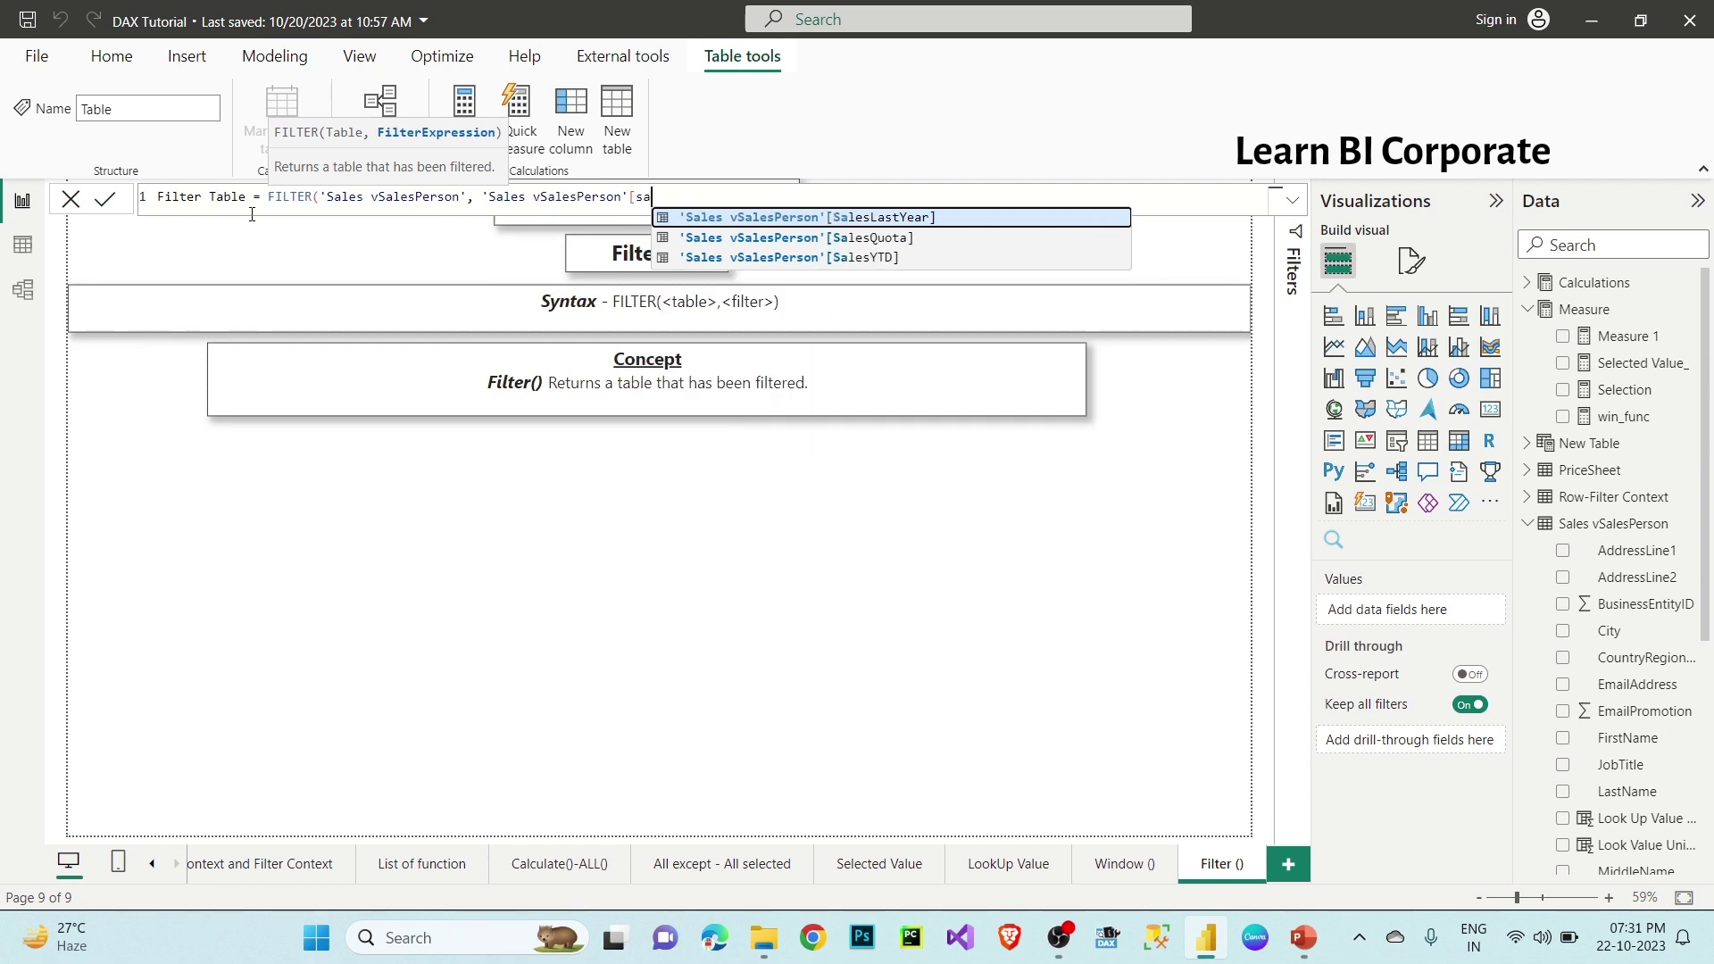
key(BackSpace)
key(BackSpace)
text(coun)
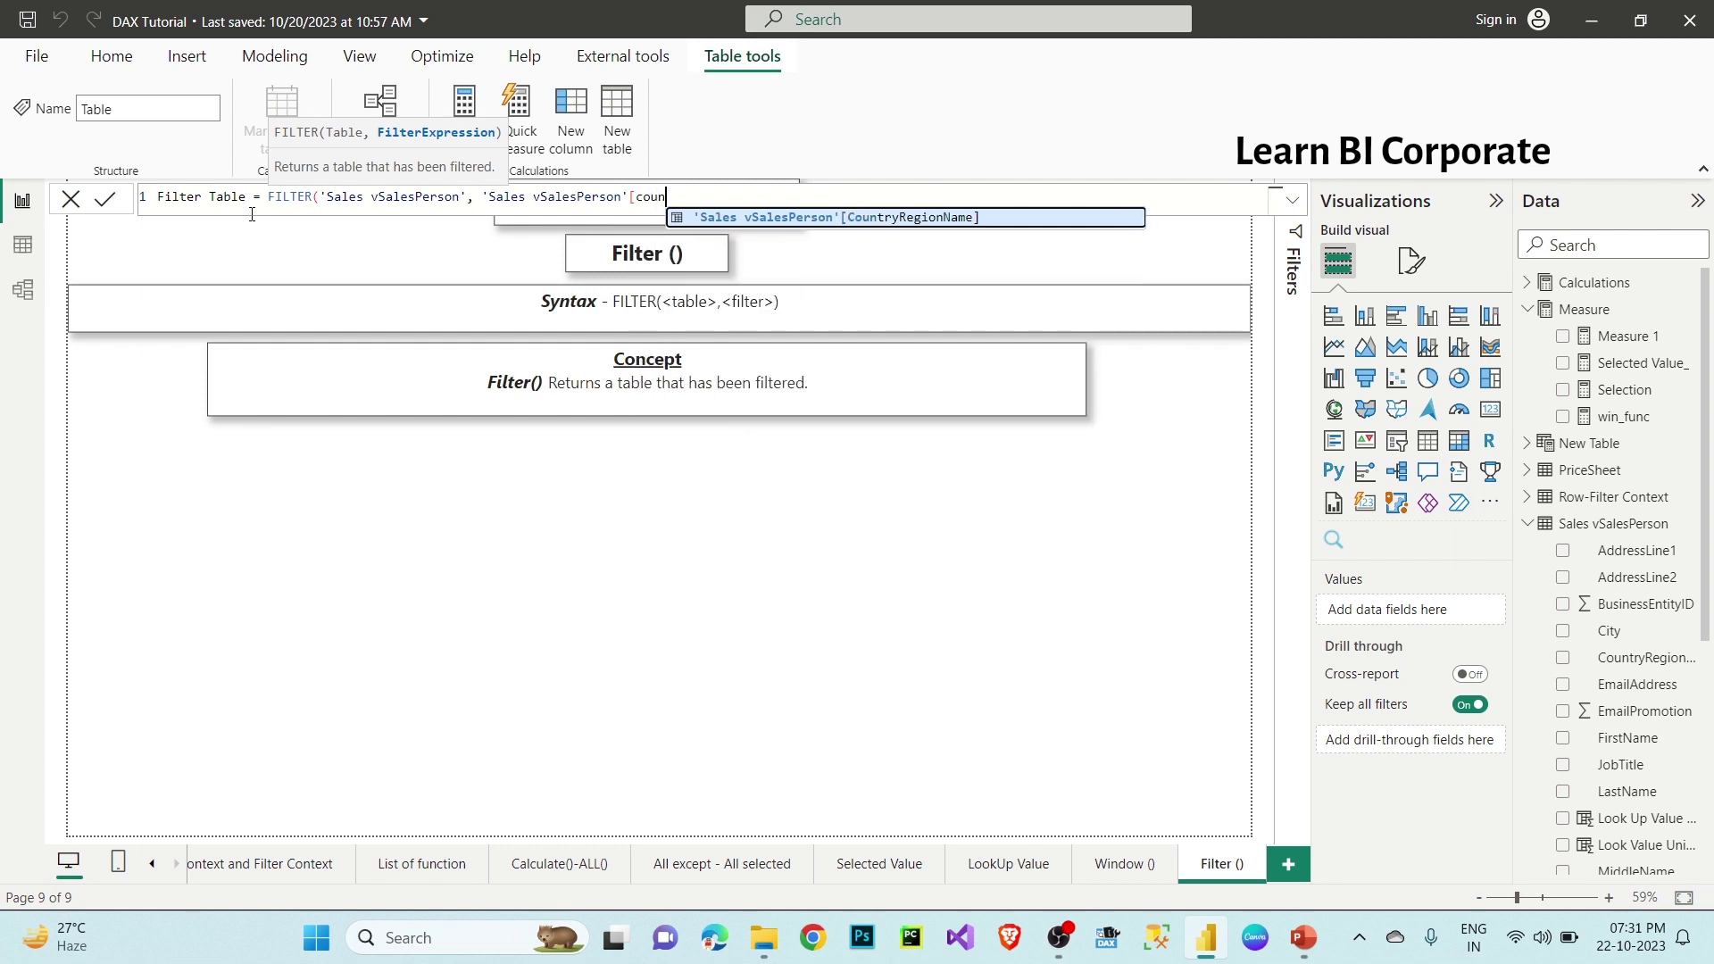
key(Tab)
text(=")
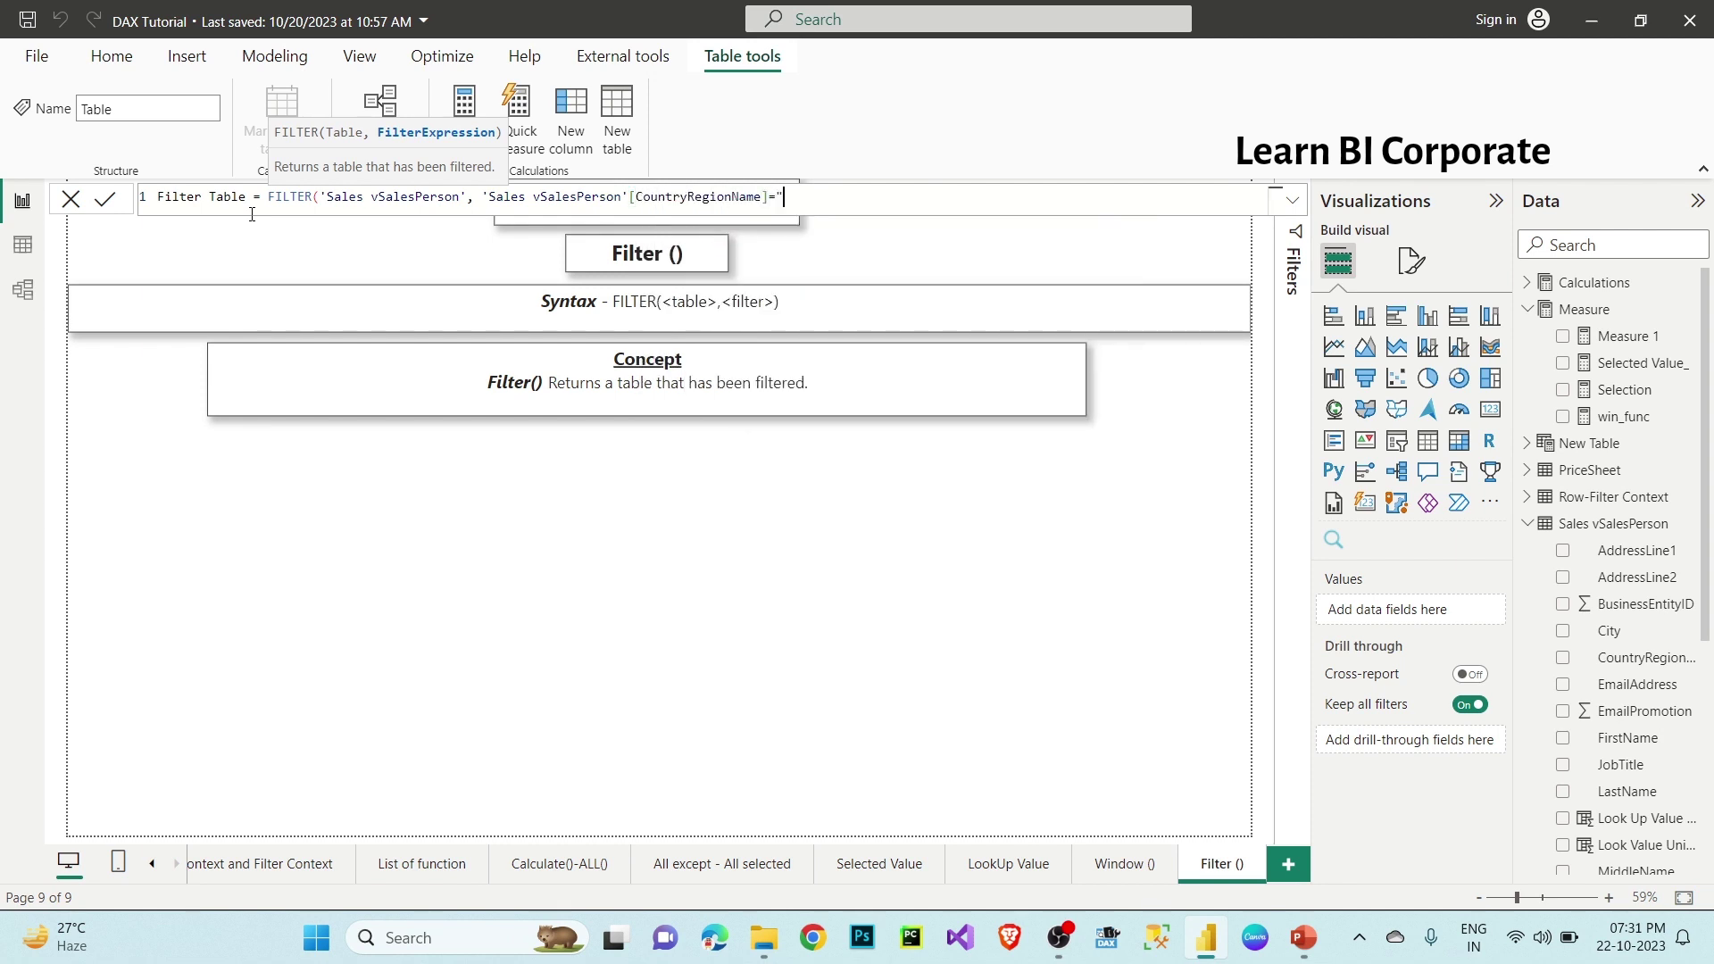
text(United States")))
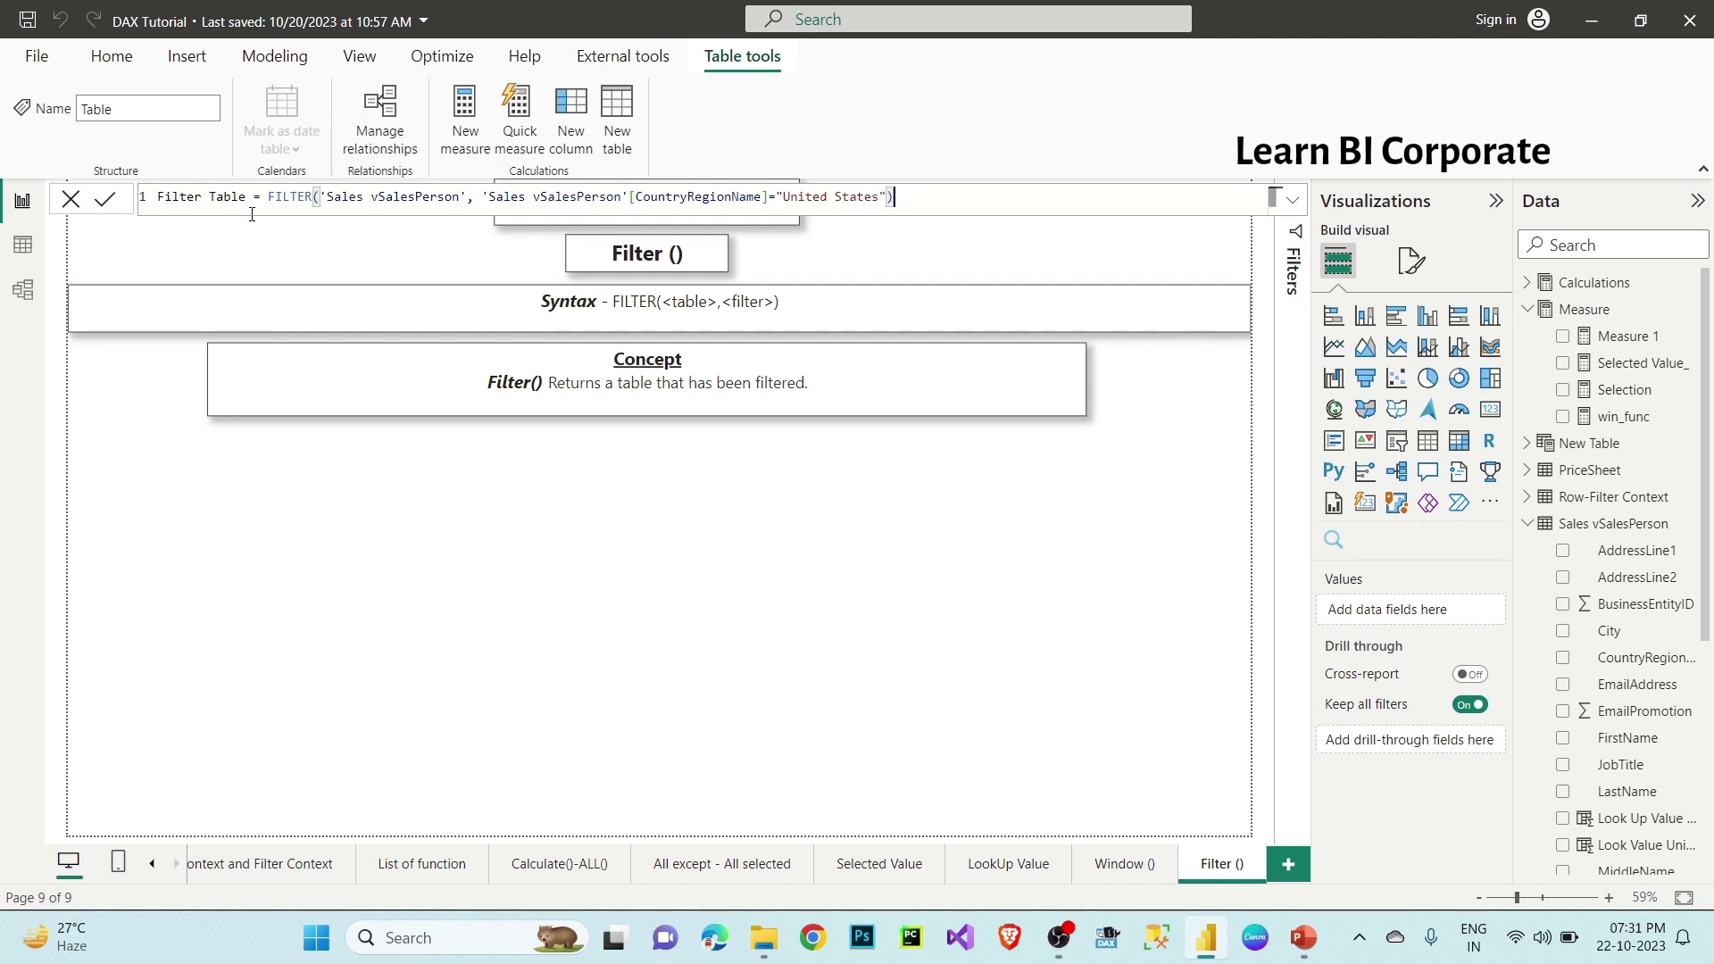
key(BackSpace)
key(Return)
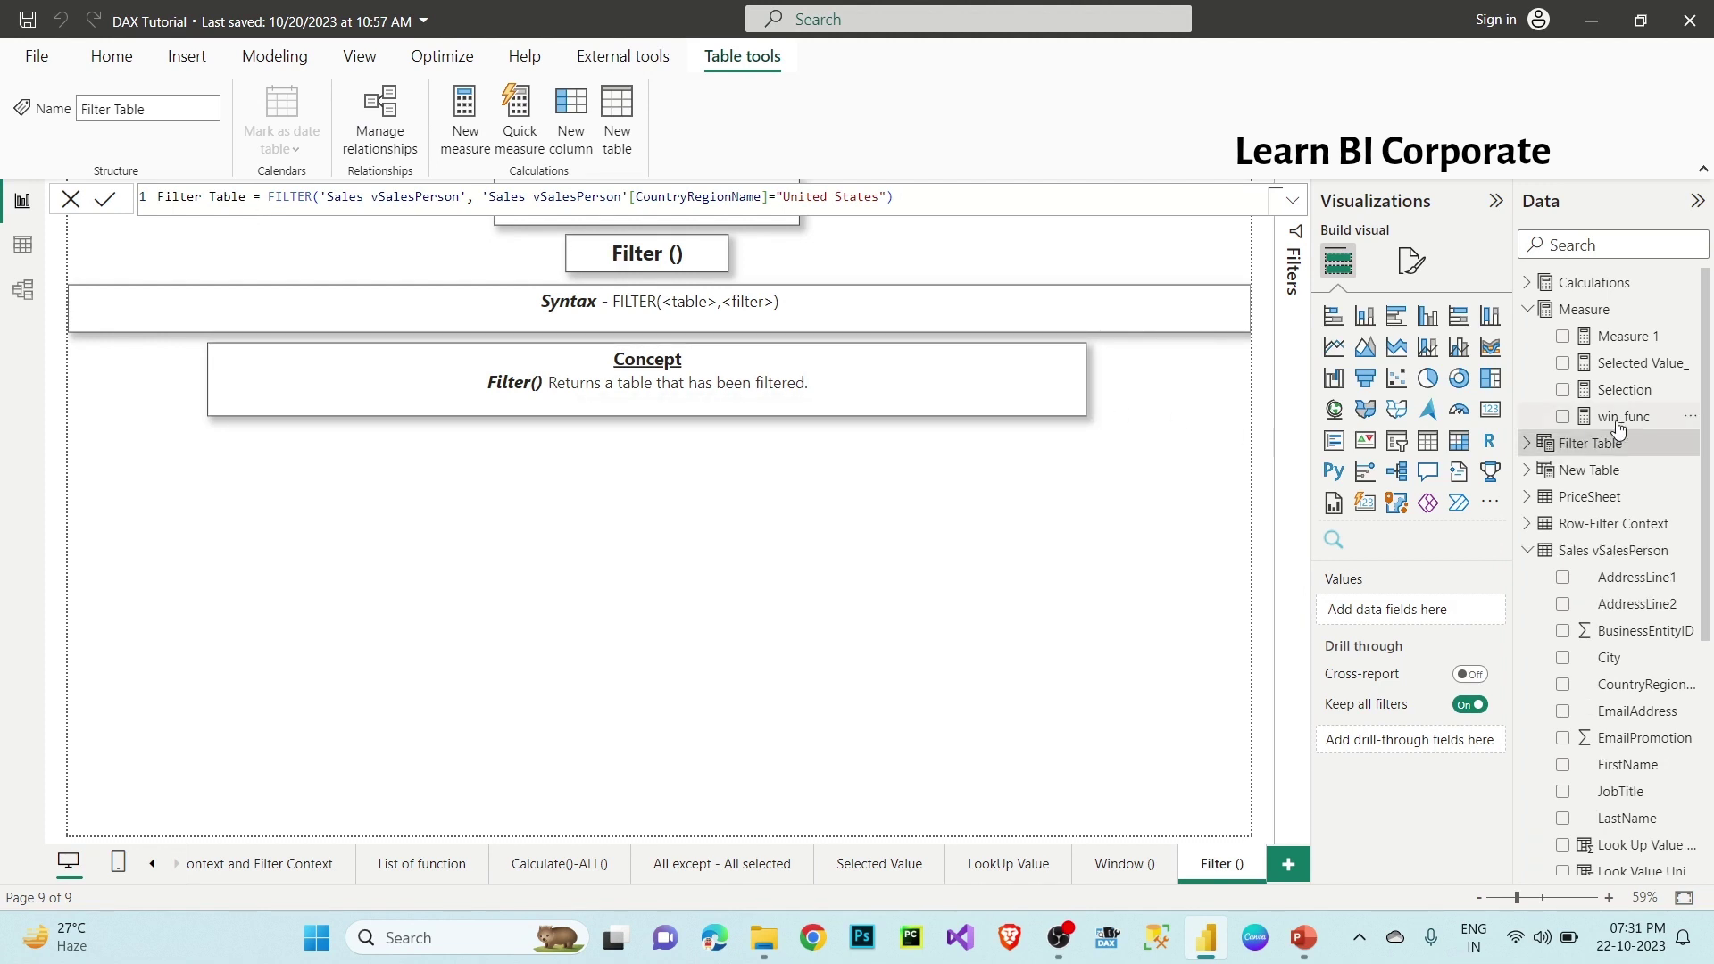
Step: Check the CountryRegionName values in the data of Filter Table, and return to the report page
click(19, 248)
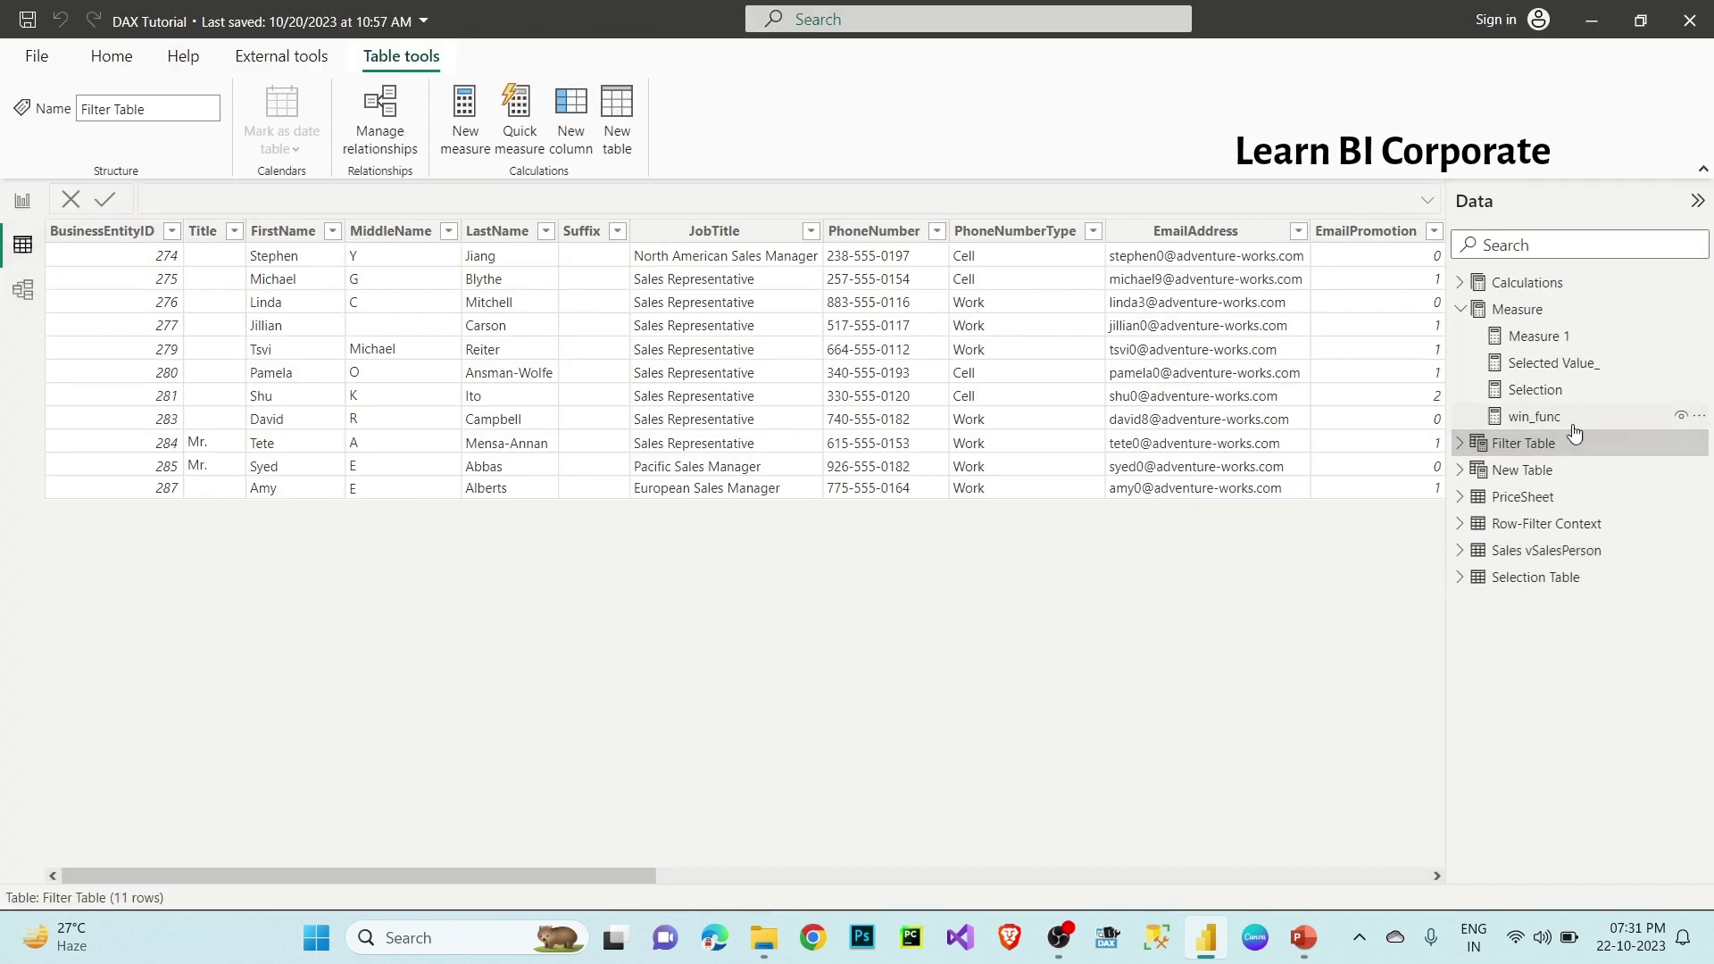
scroll(1039, 428, right, 10)
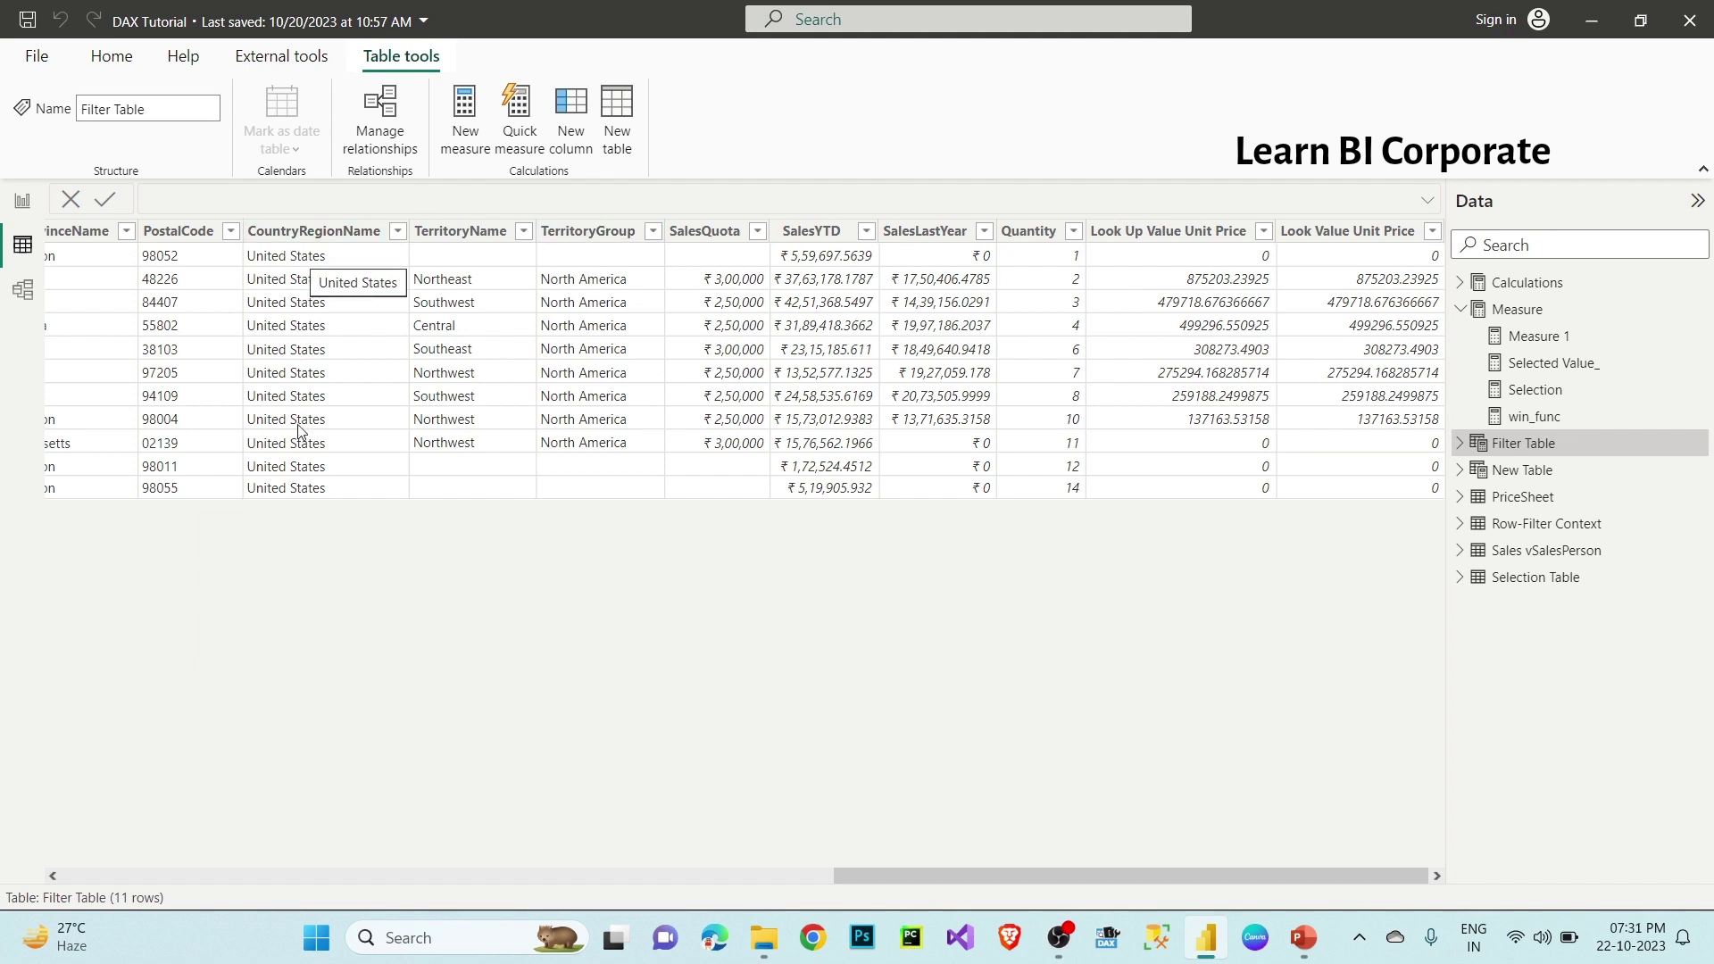
click(23, 207)
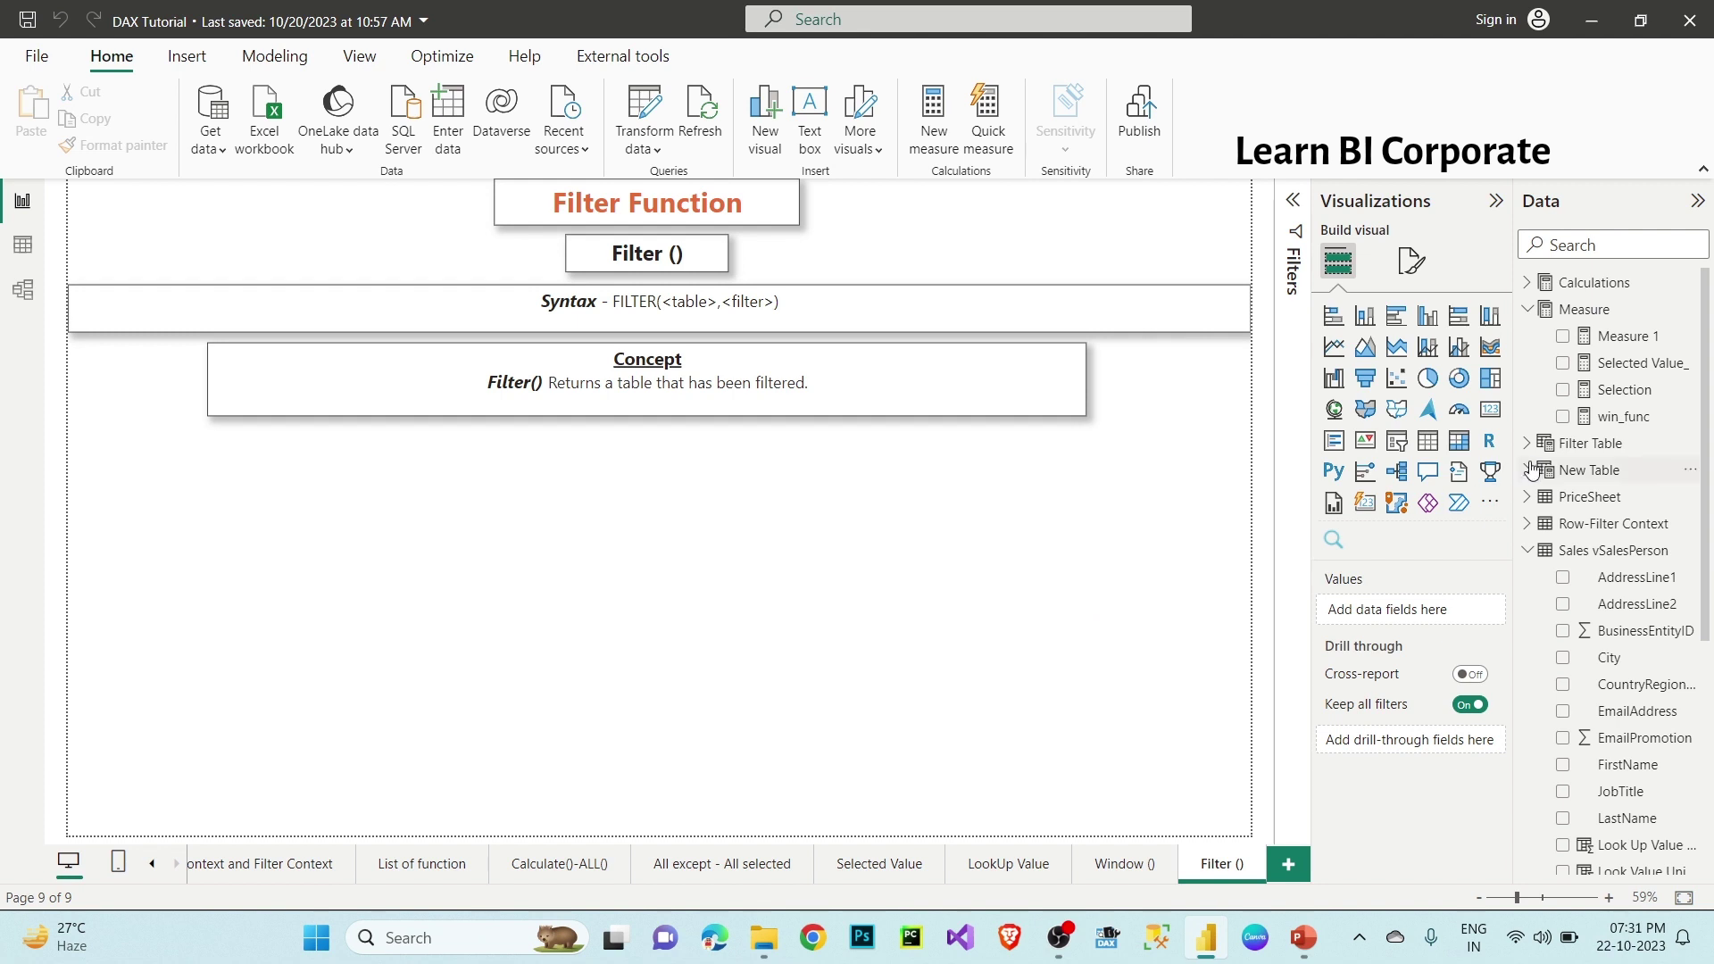
Step: Add a measure named Filter Fun_Measure to the Measure table and begin its formula with CALCULATE
right_click(1582, 309)
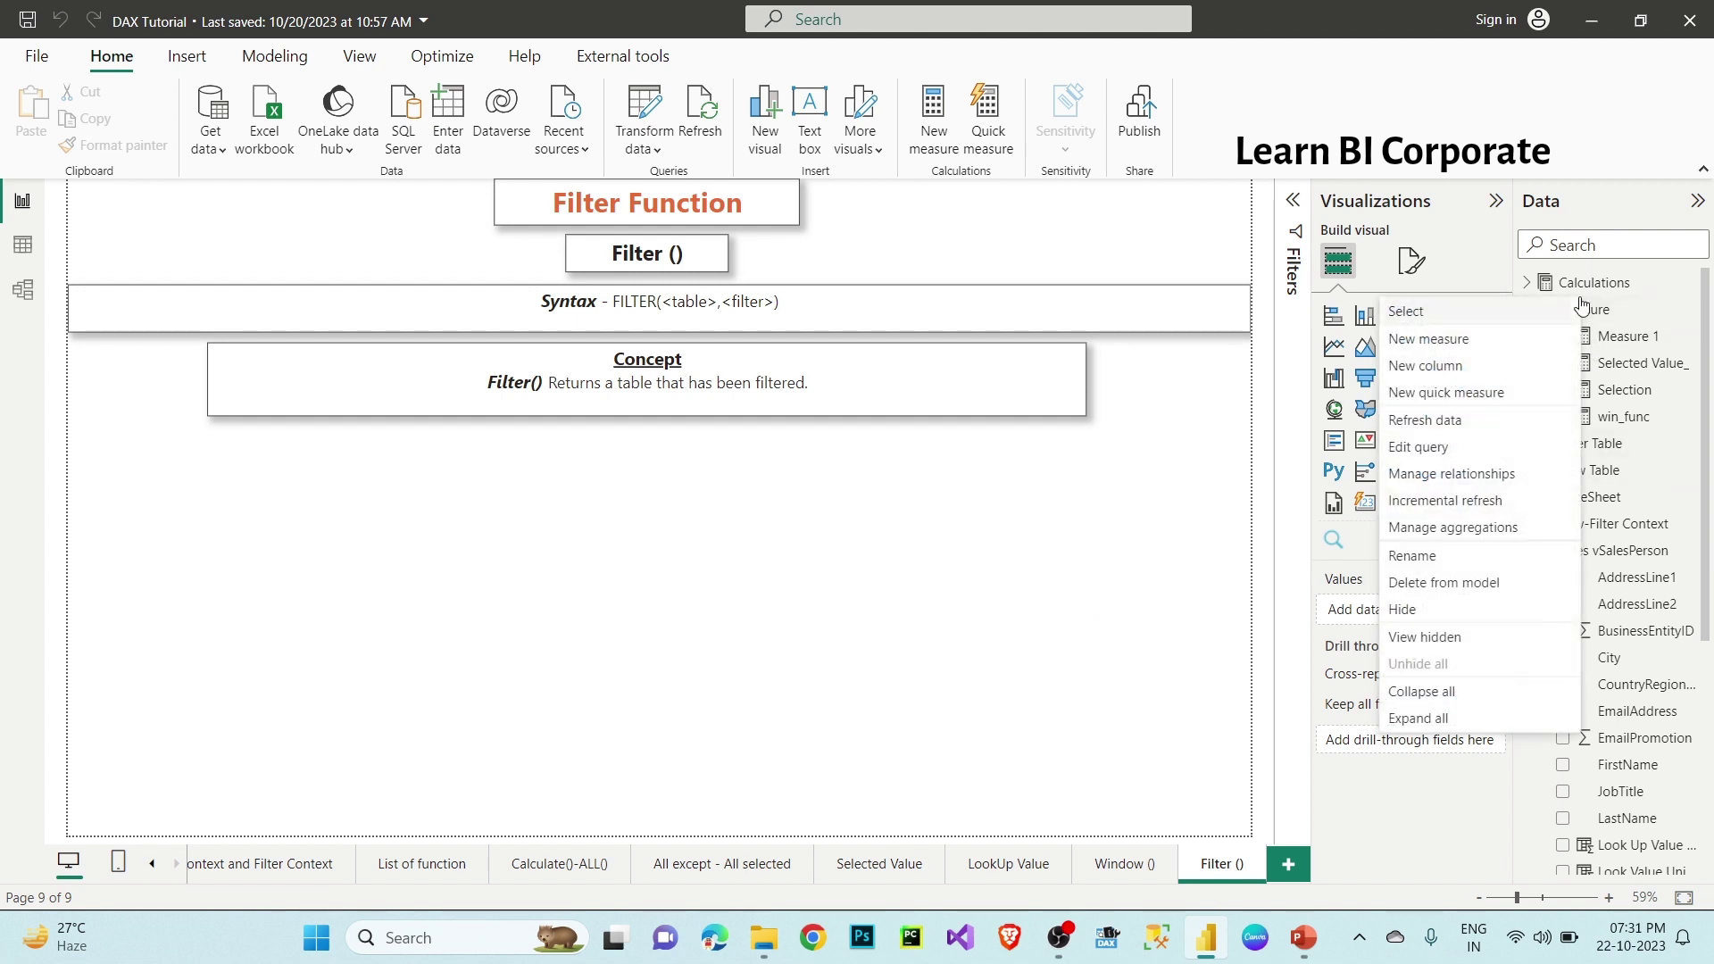
click(1486, 341)
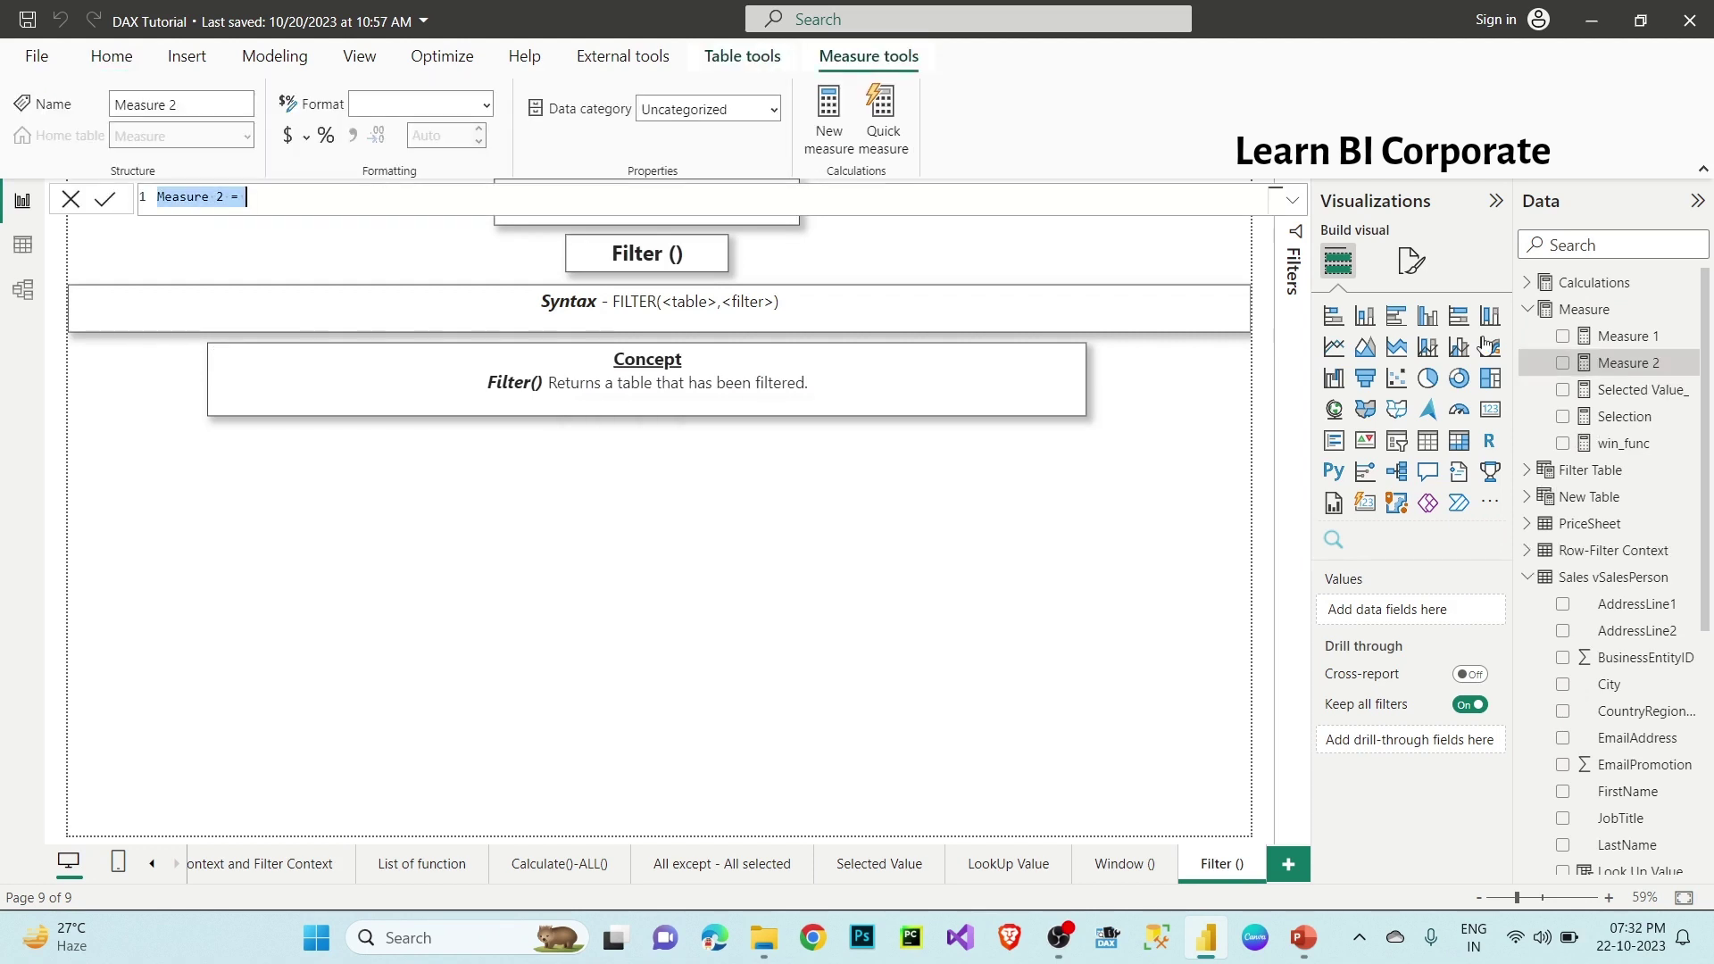
text(Filter)
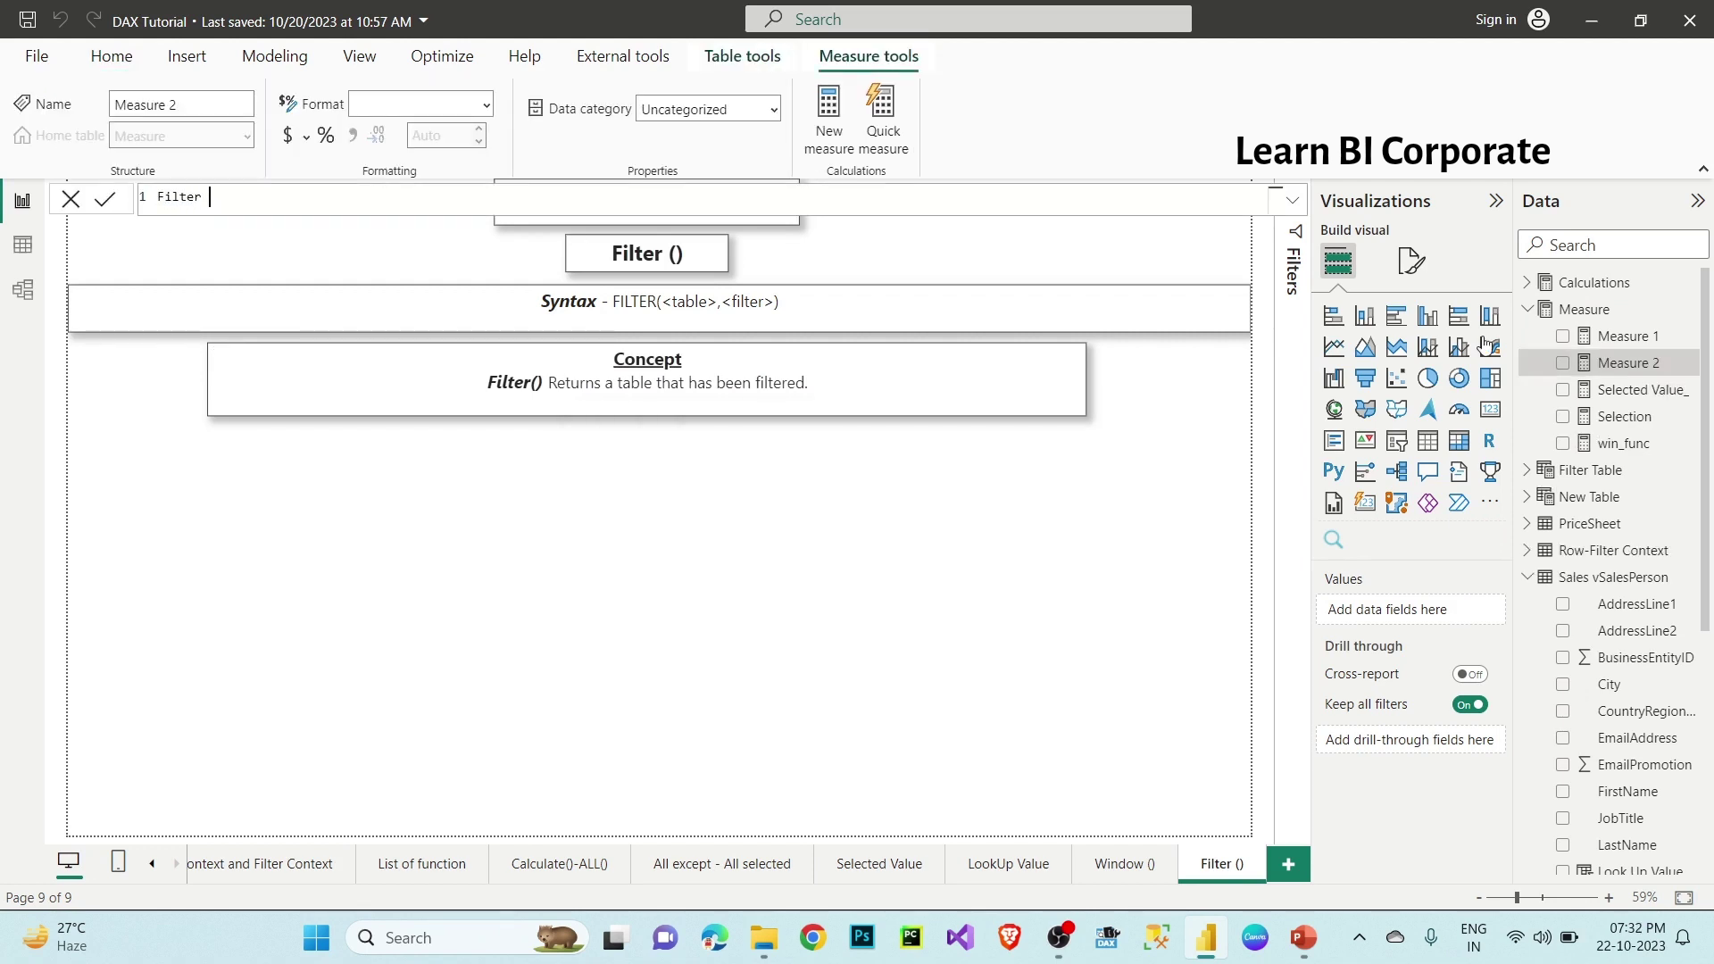
text( Measure =)
key(BackSpace)
key(BackSpace)
key(BackSpace)
key(BackSpace)
key(BackSpace)
key(BackSpace)
key(BackSpace)
text(Me)
key(BackSpace)
key(BackSpace)
text(FUnc)
key(BackSpace)
key(BackSpace)
text(um)
key(BackSpace)
text(n_Measure = ca)
key(Tab)
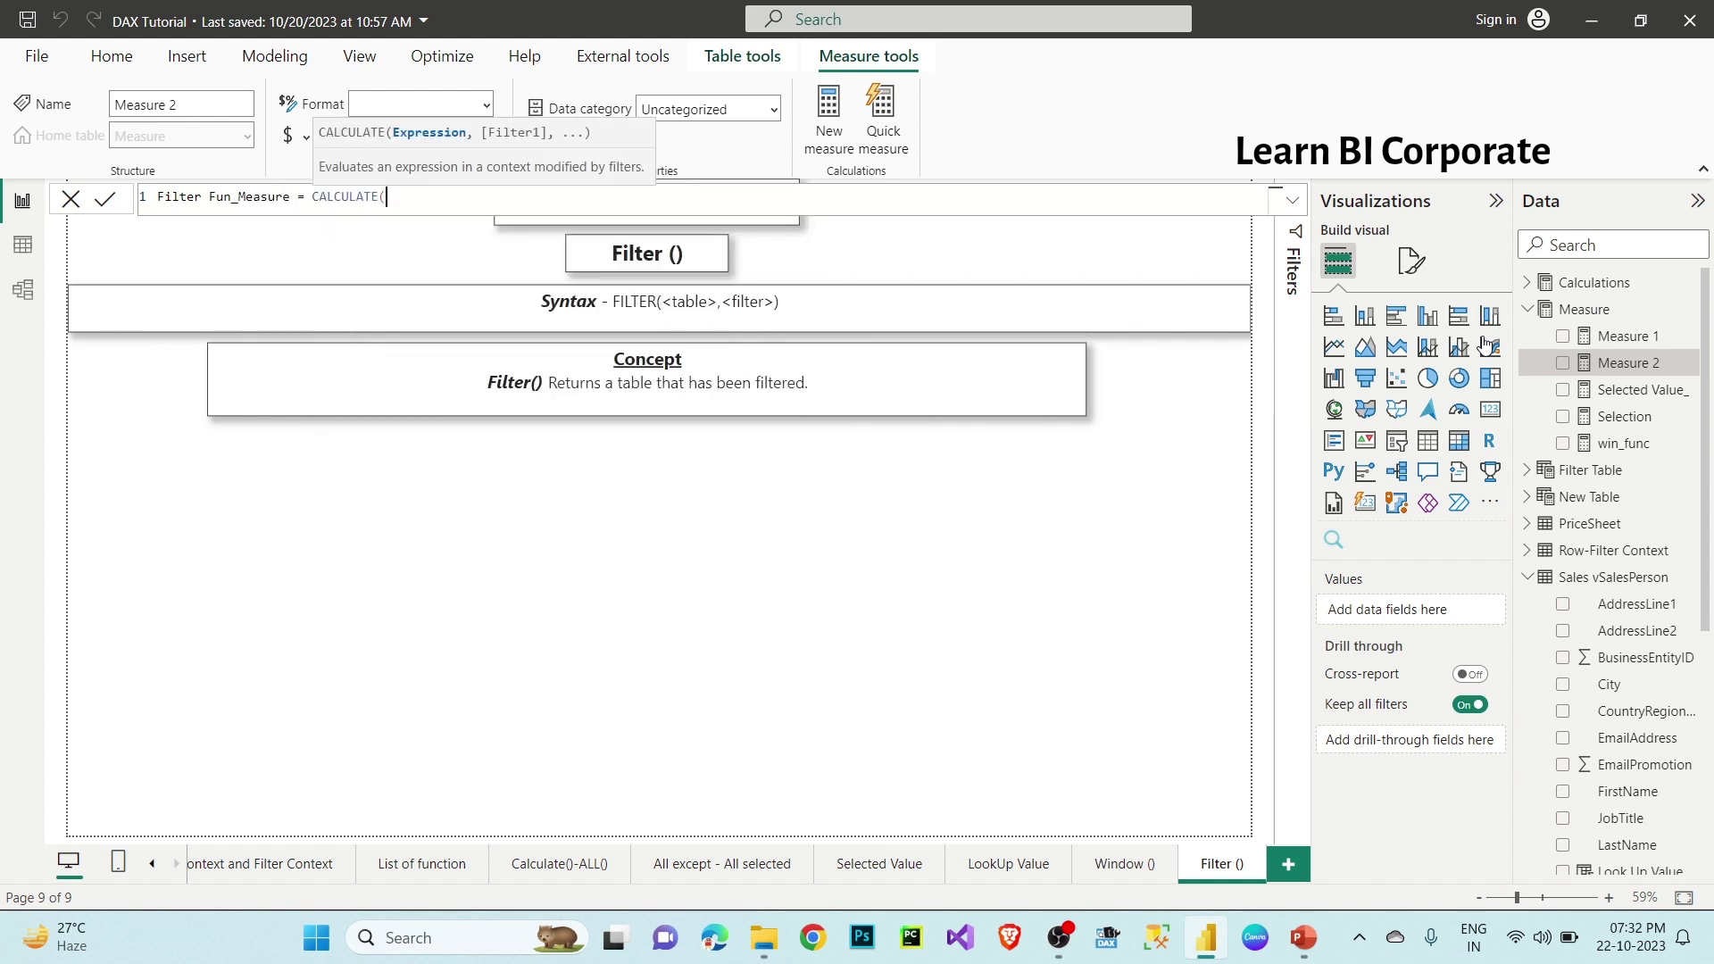
Step: Enter SUM('Sales vSalesPerson'[SalesYTD]) on a new line as the CALCULATE expression
key(shift+Return)
text(sum)
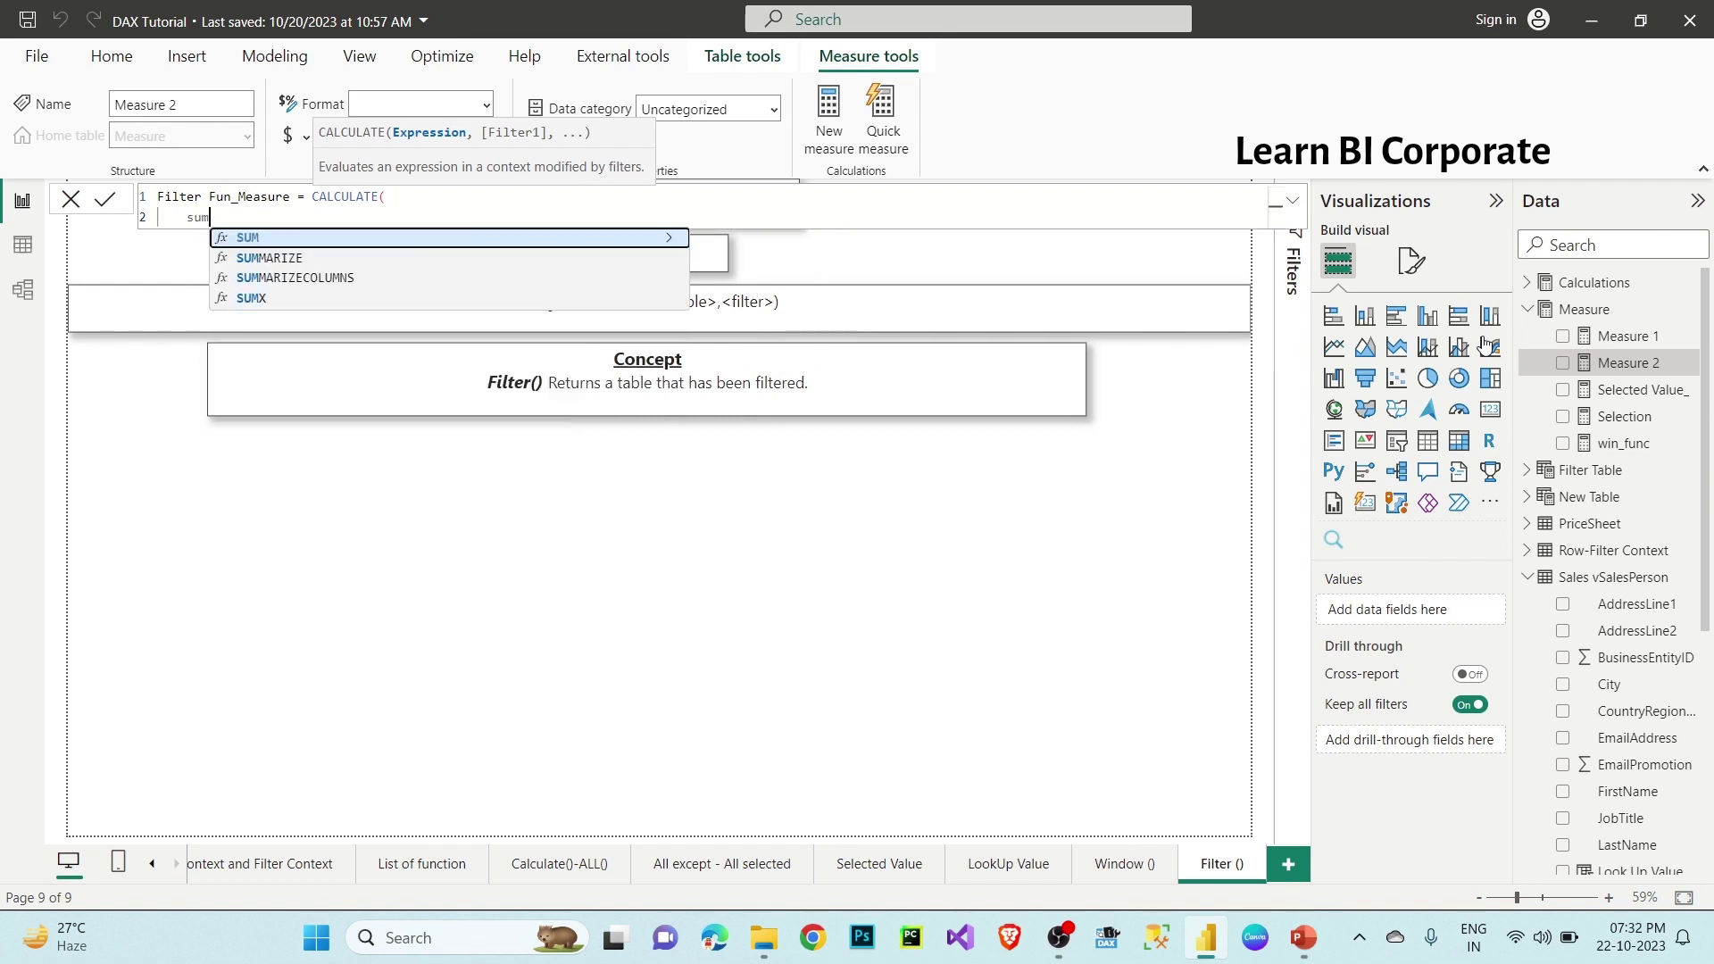
key(Tab)
text(sales)
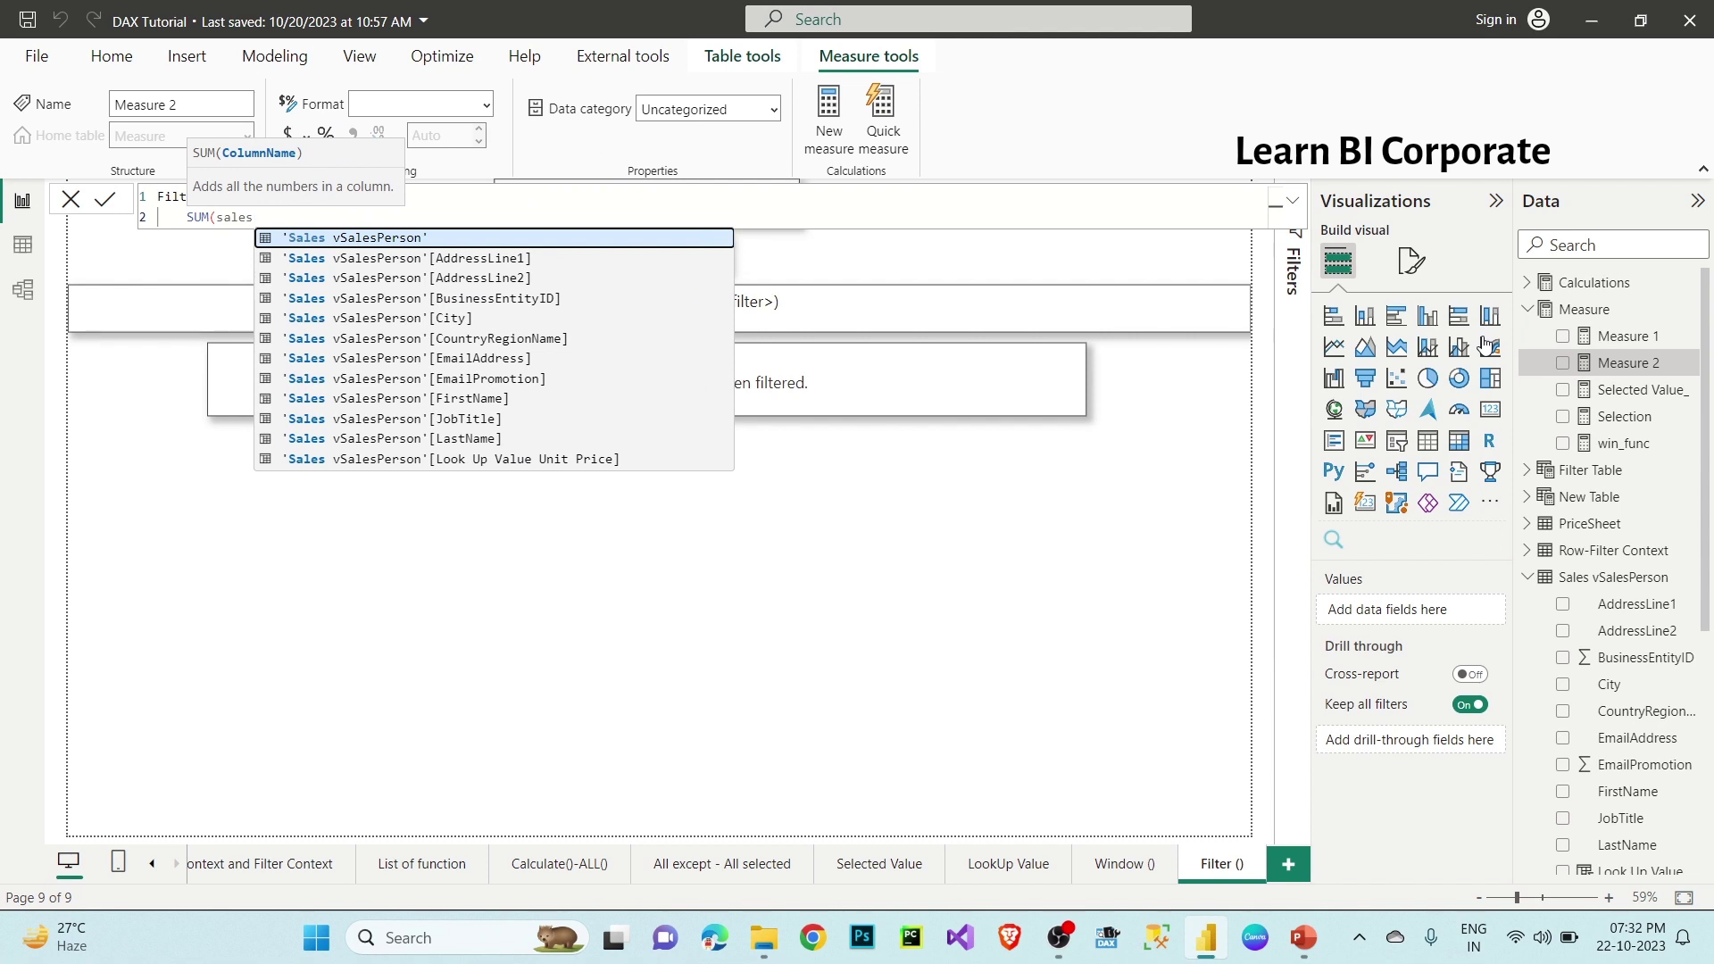
text(yt)
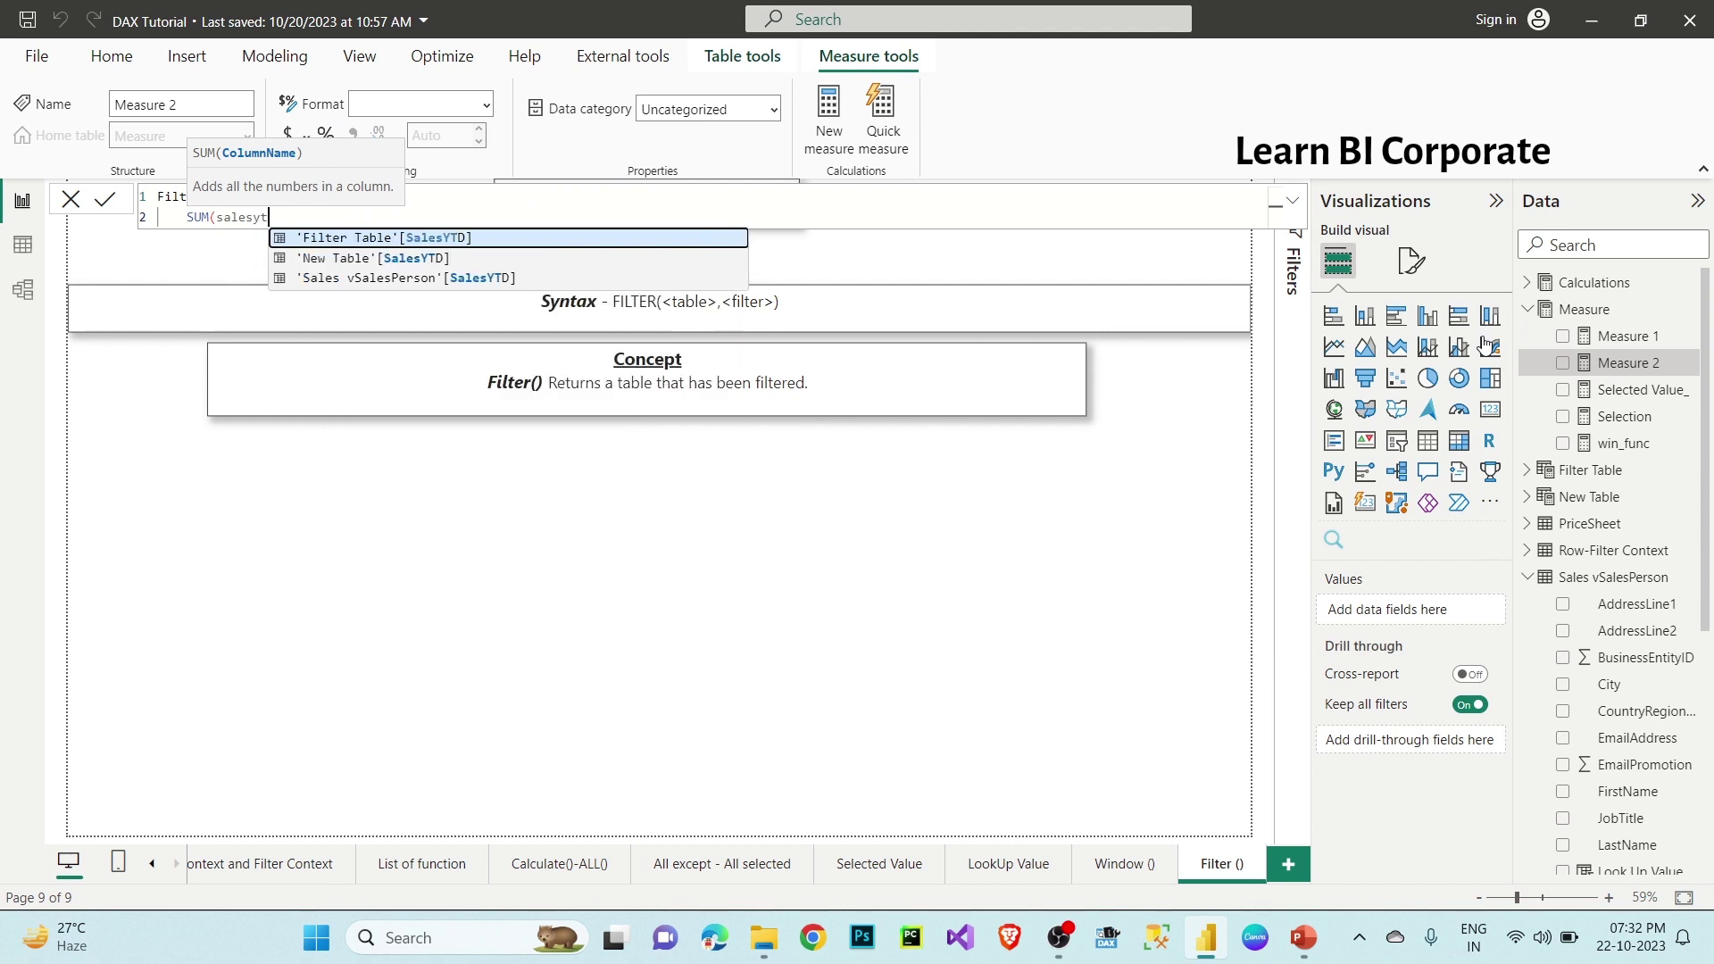
key(Down)
key(Down)
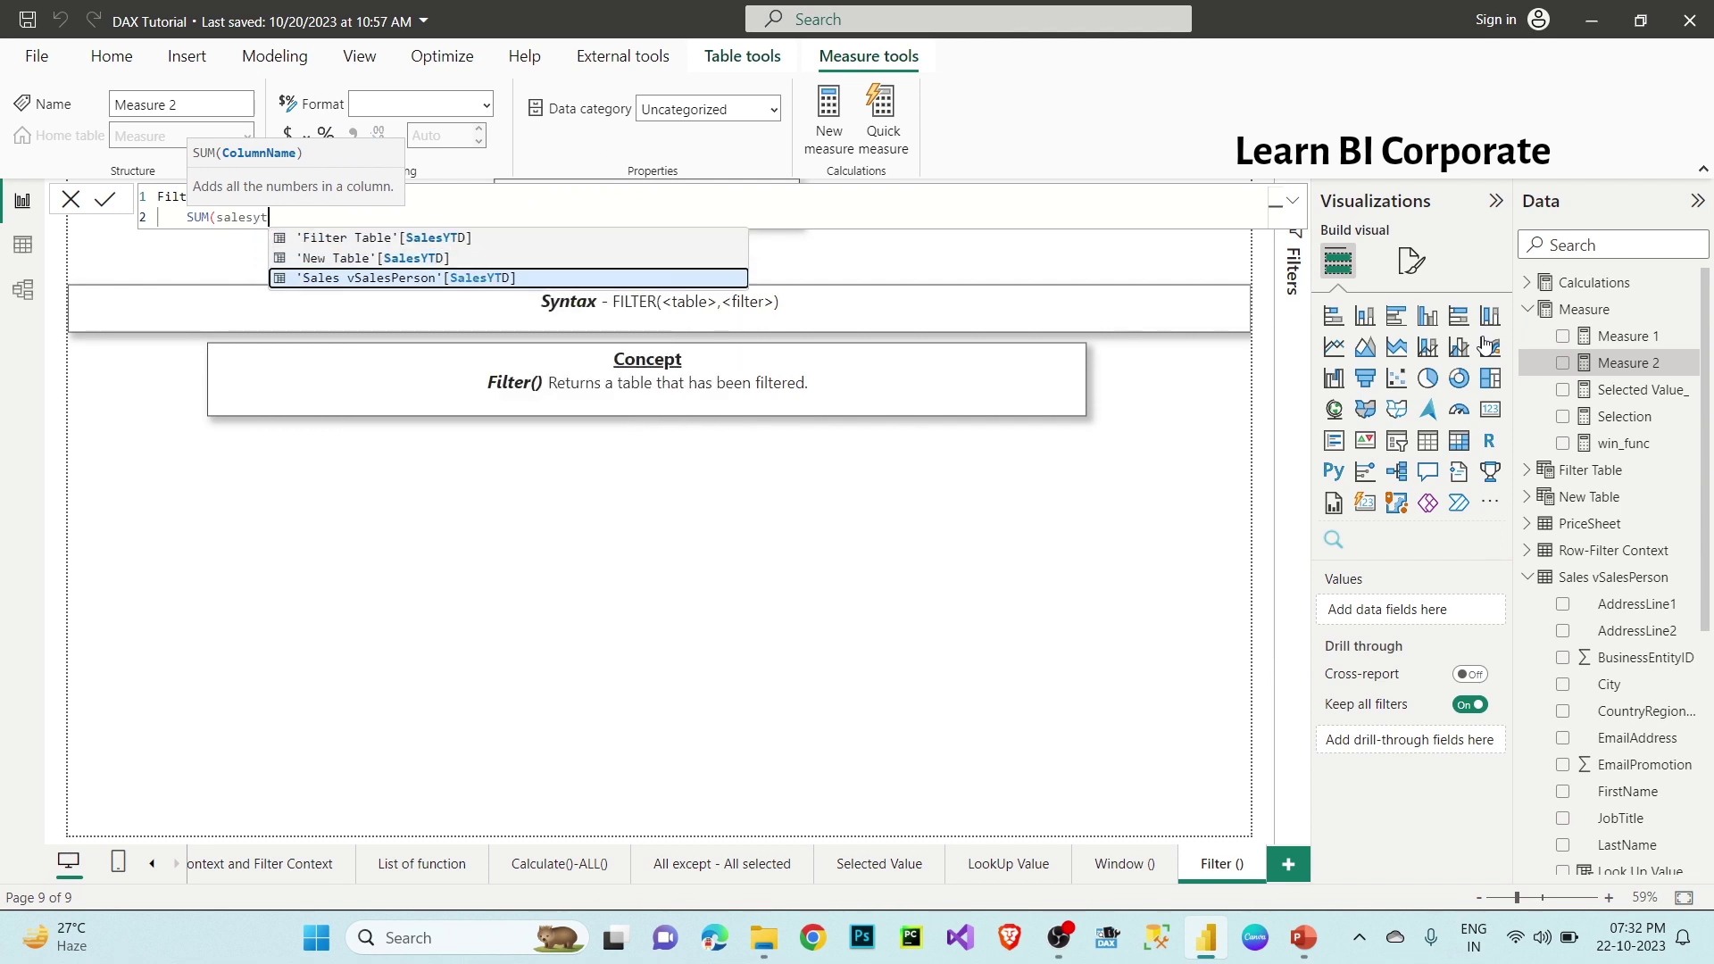
key(Tab)
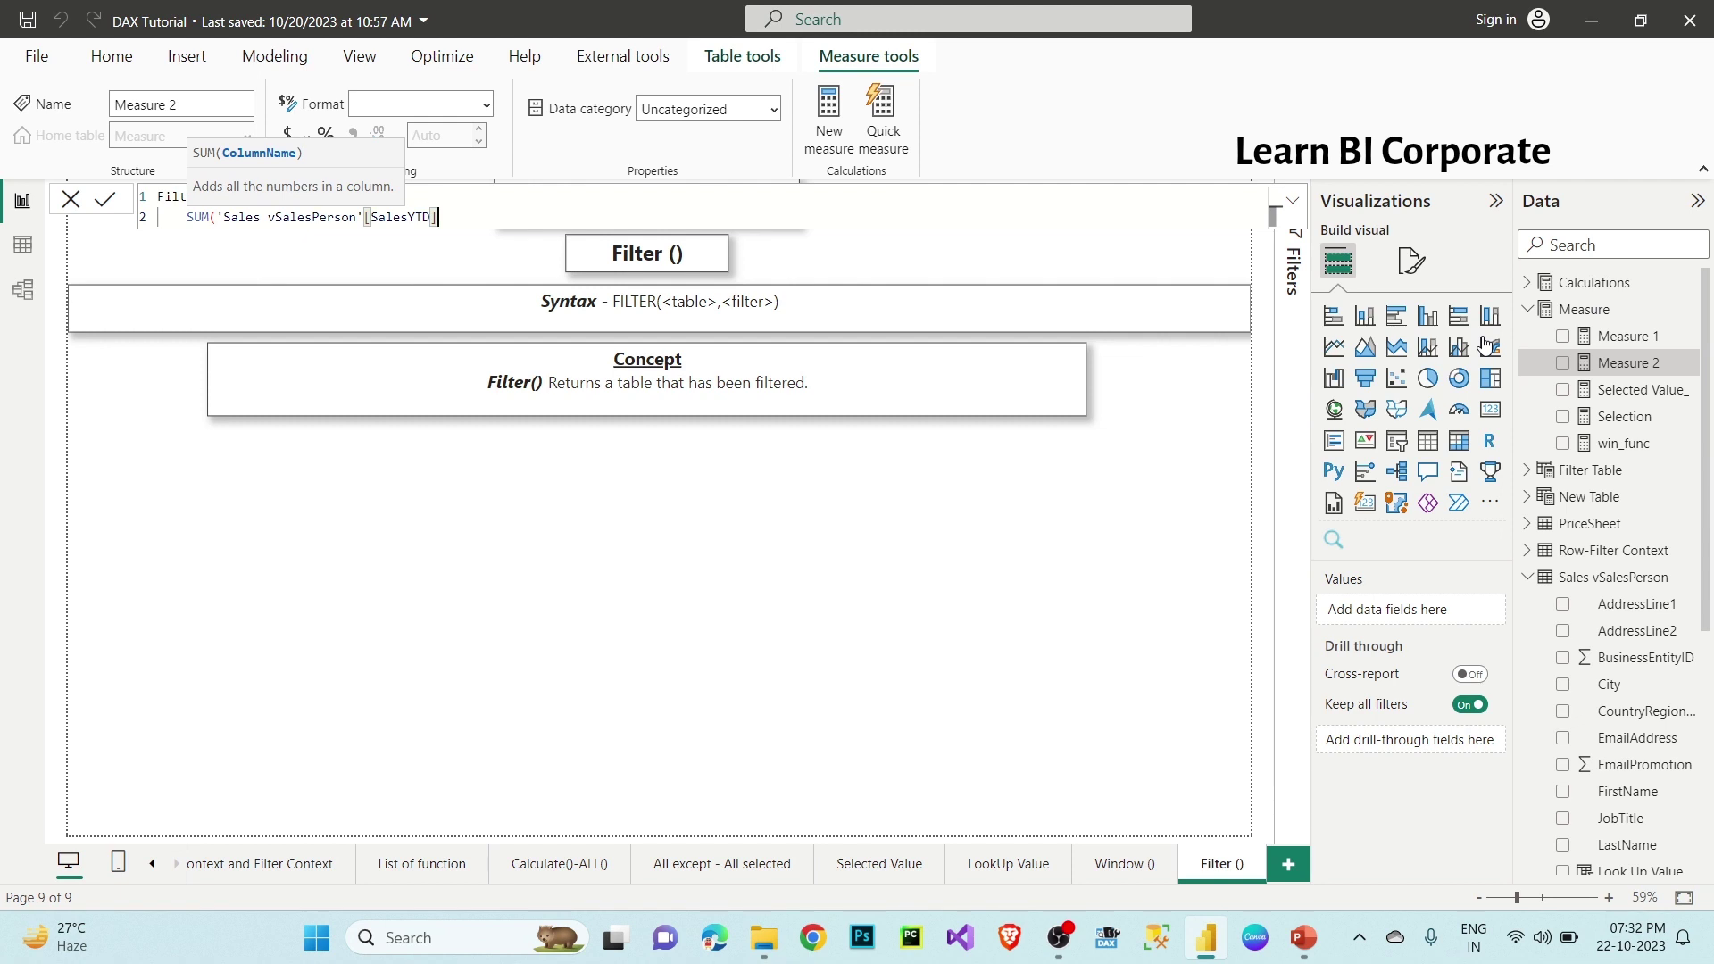
text())
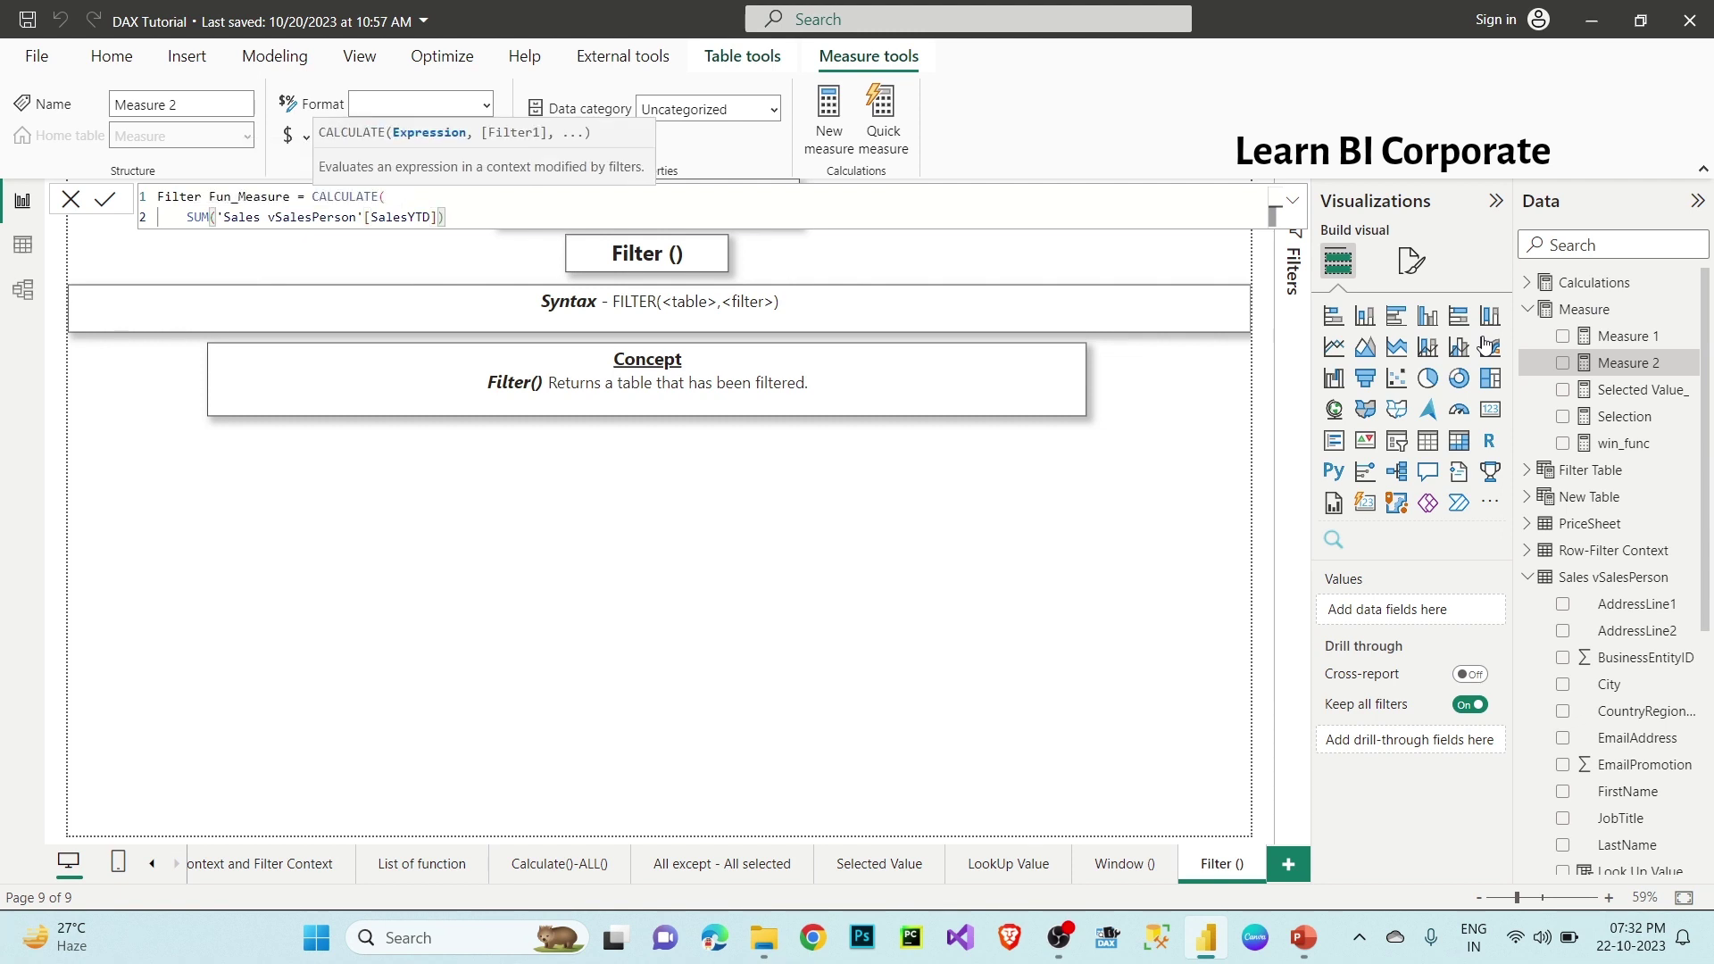
text(,)
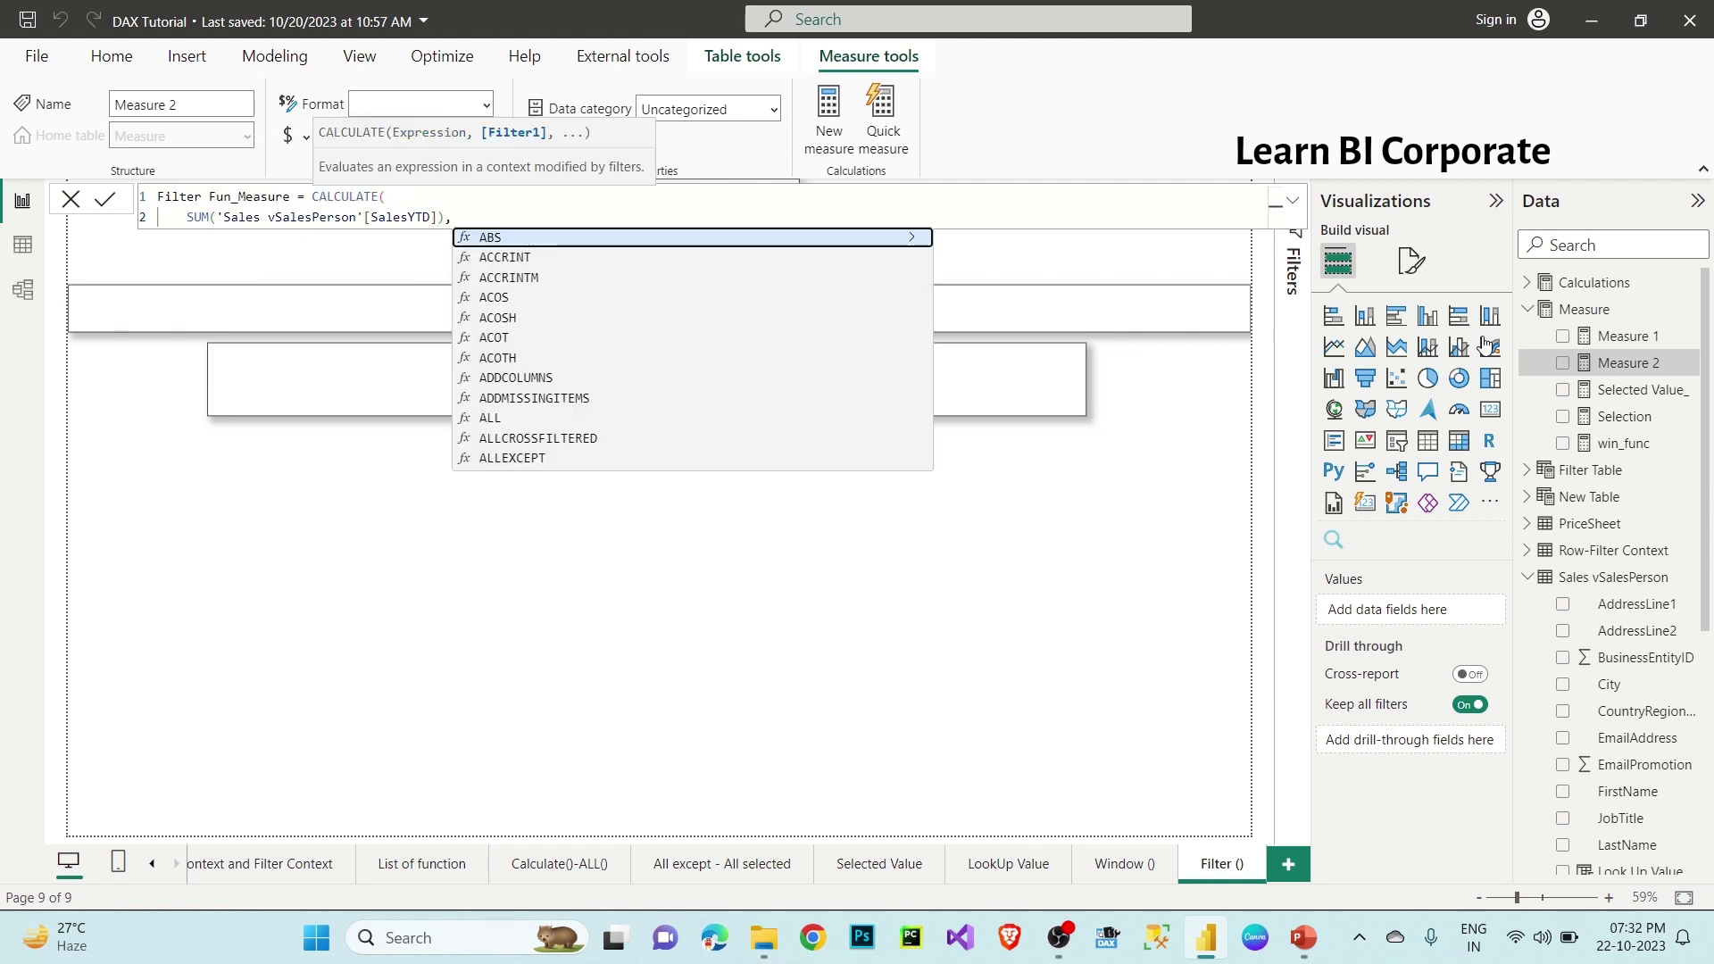
Step: Add a FILTER function over the 'Sales vSalesPerson' table on a new line as the CALCULATE filter
key(Return)
text(fil)
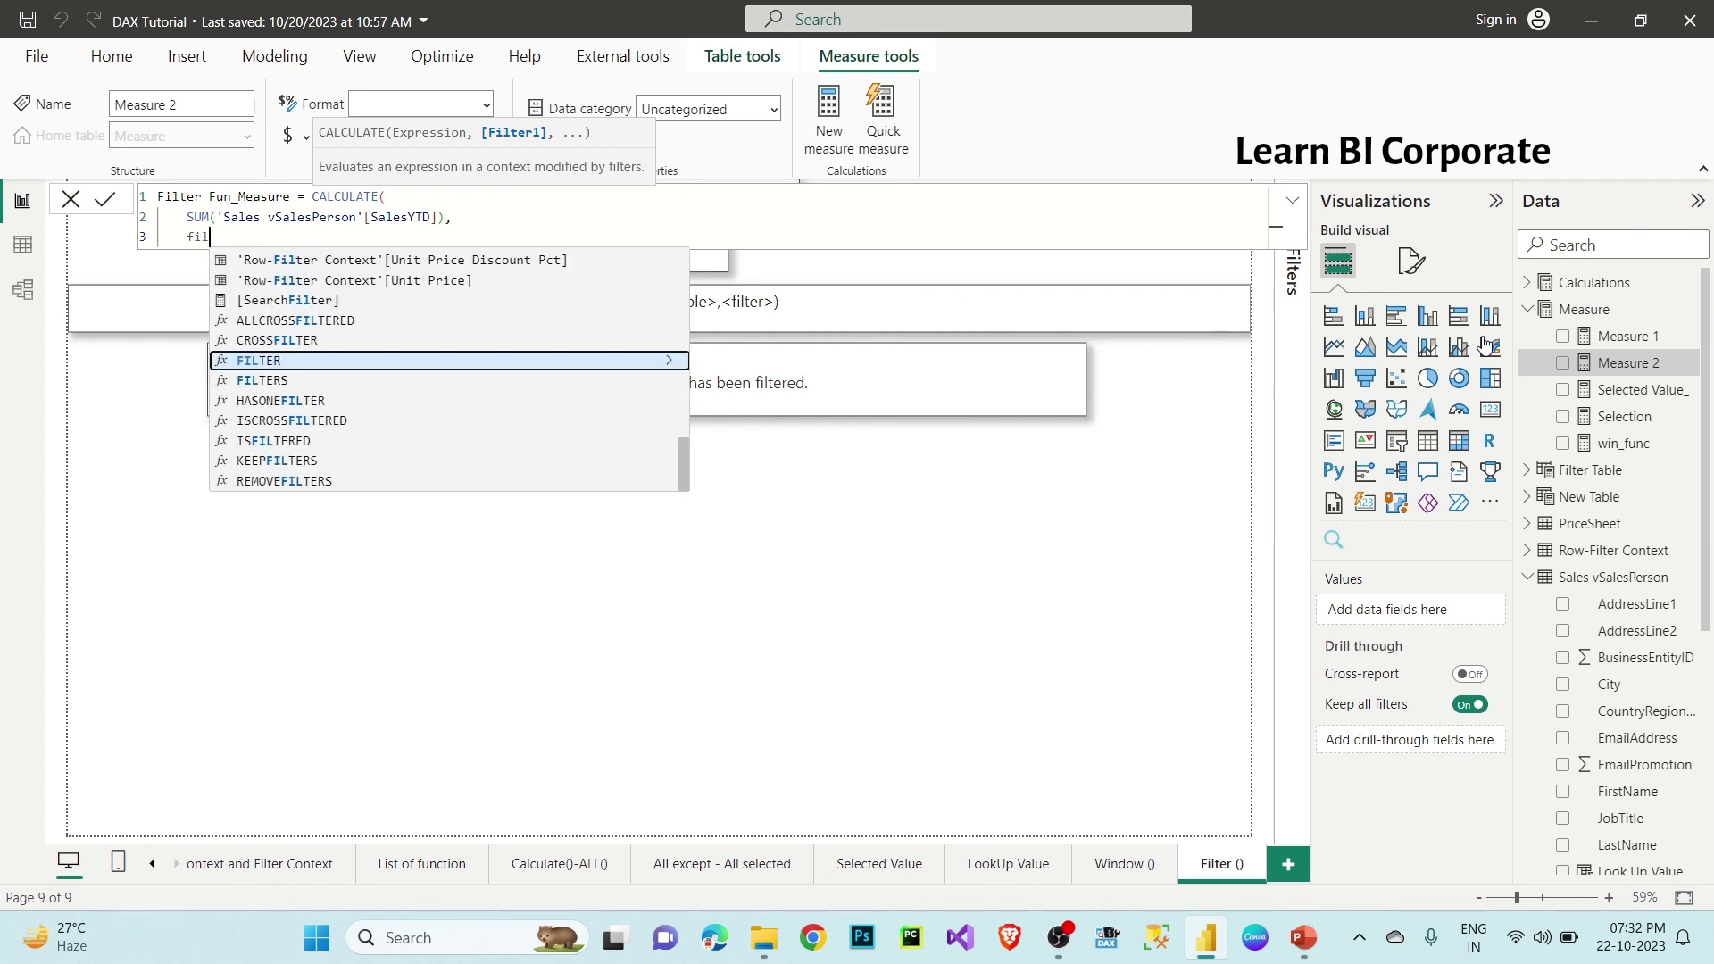
key(Tab)
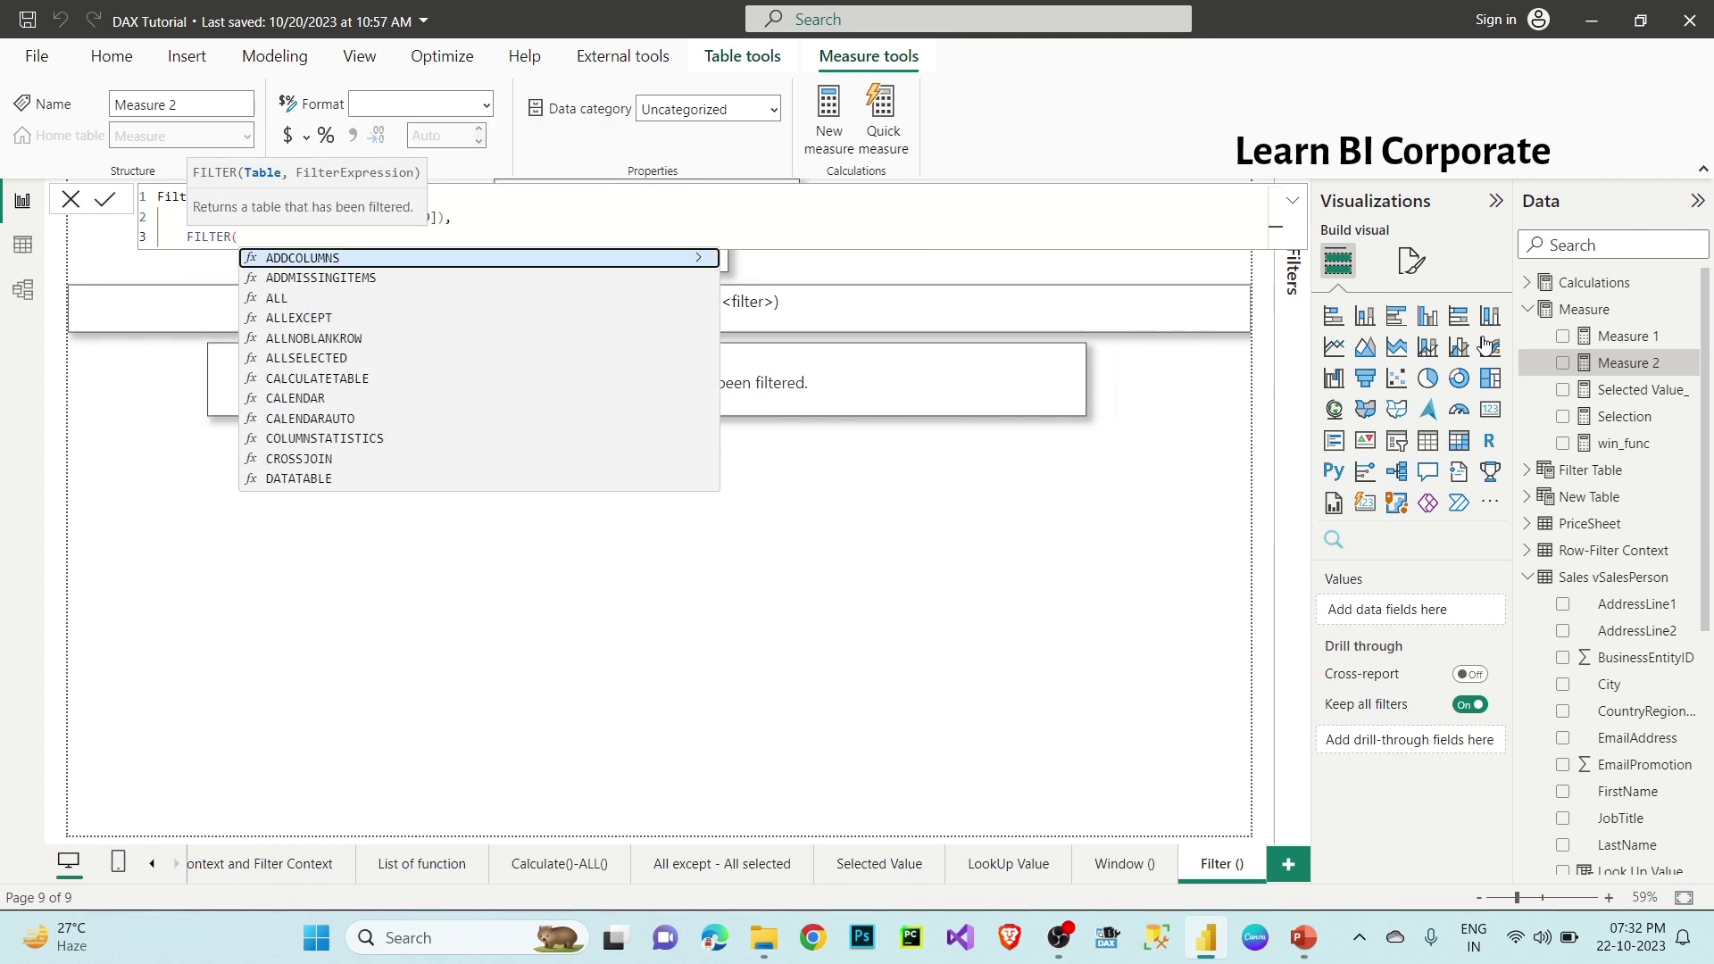
text(sa)
key(Tab)
text(,)
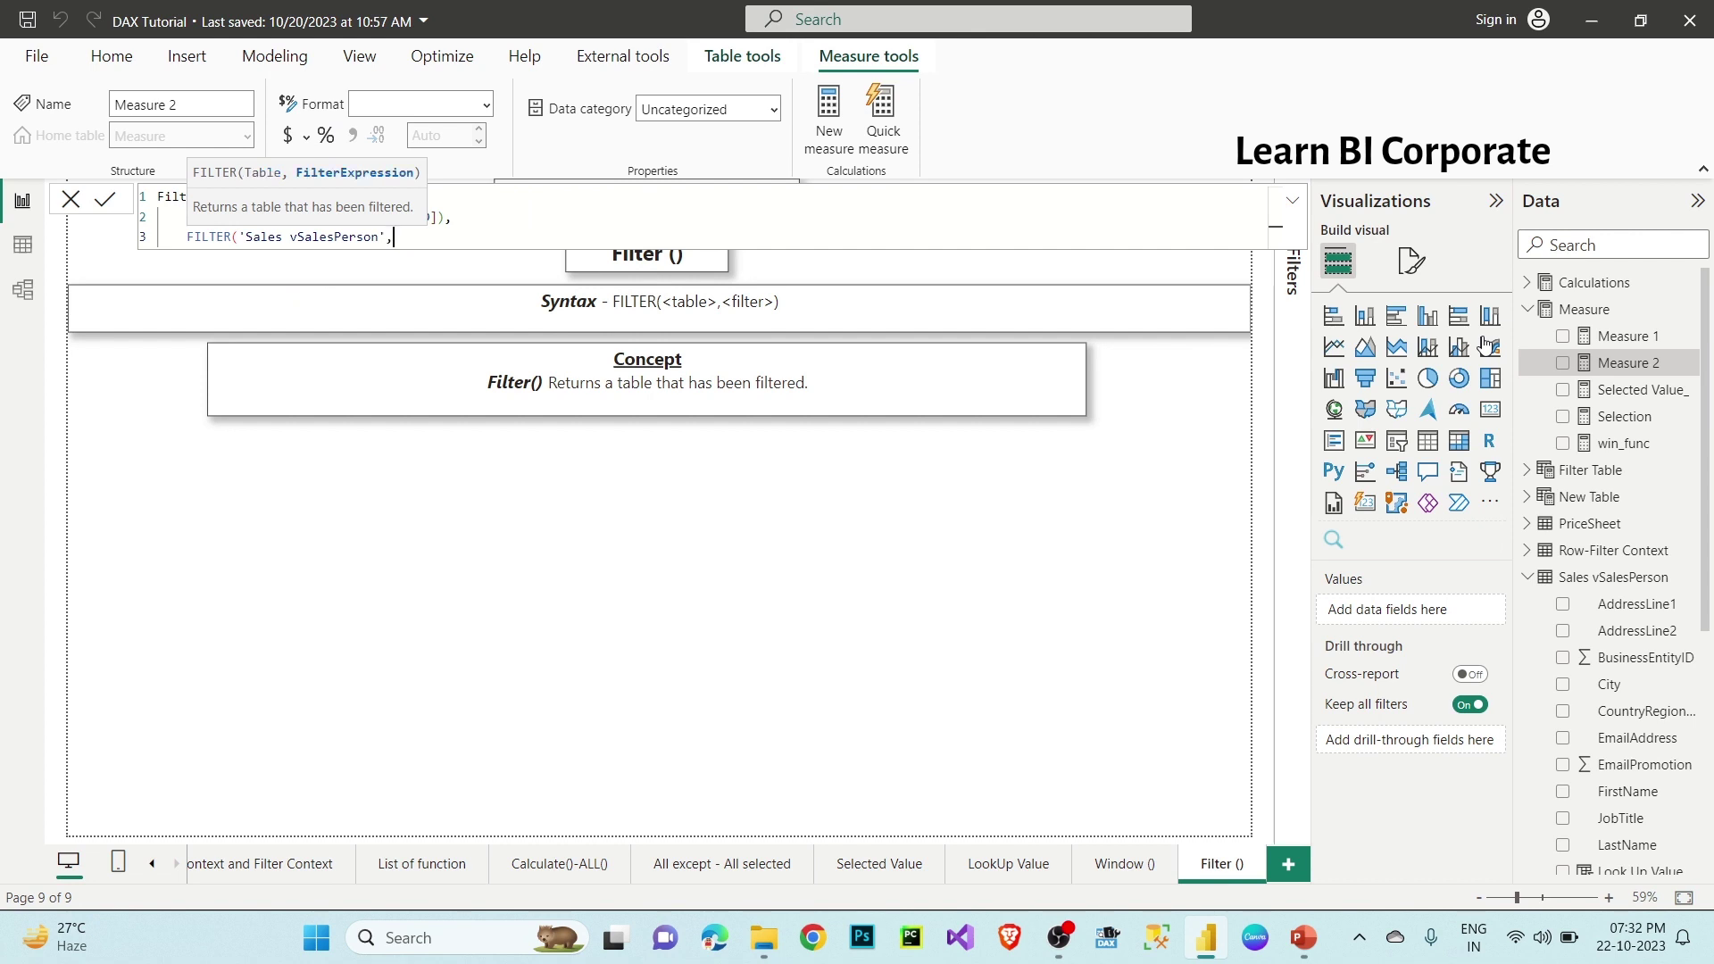
Step: Reference 'Sales vSalesPerson'[SalesYTD] on a new indented line as the column tested by the FILTER expression
key(shift+Return)
key(Tab)
key(Tab)
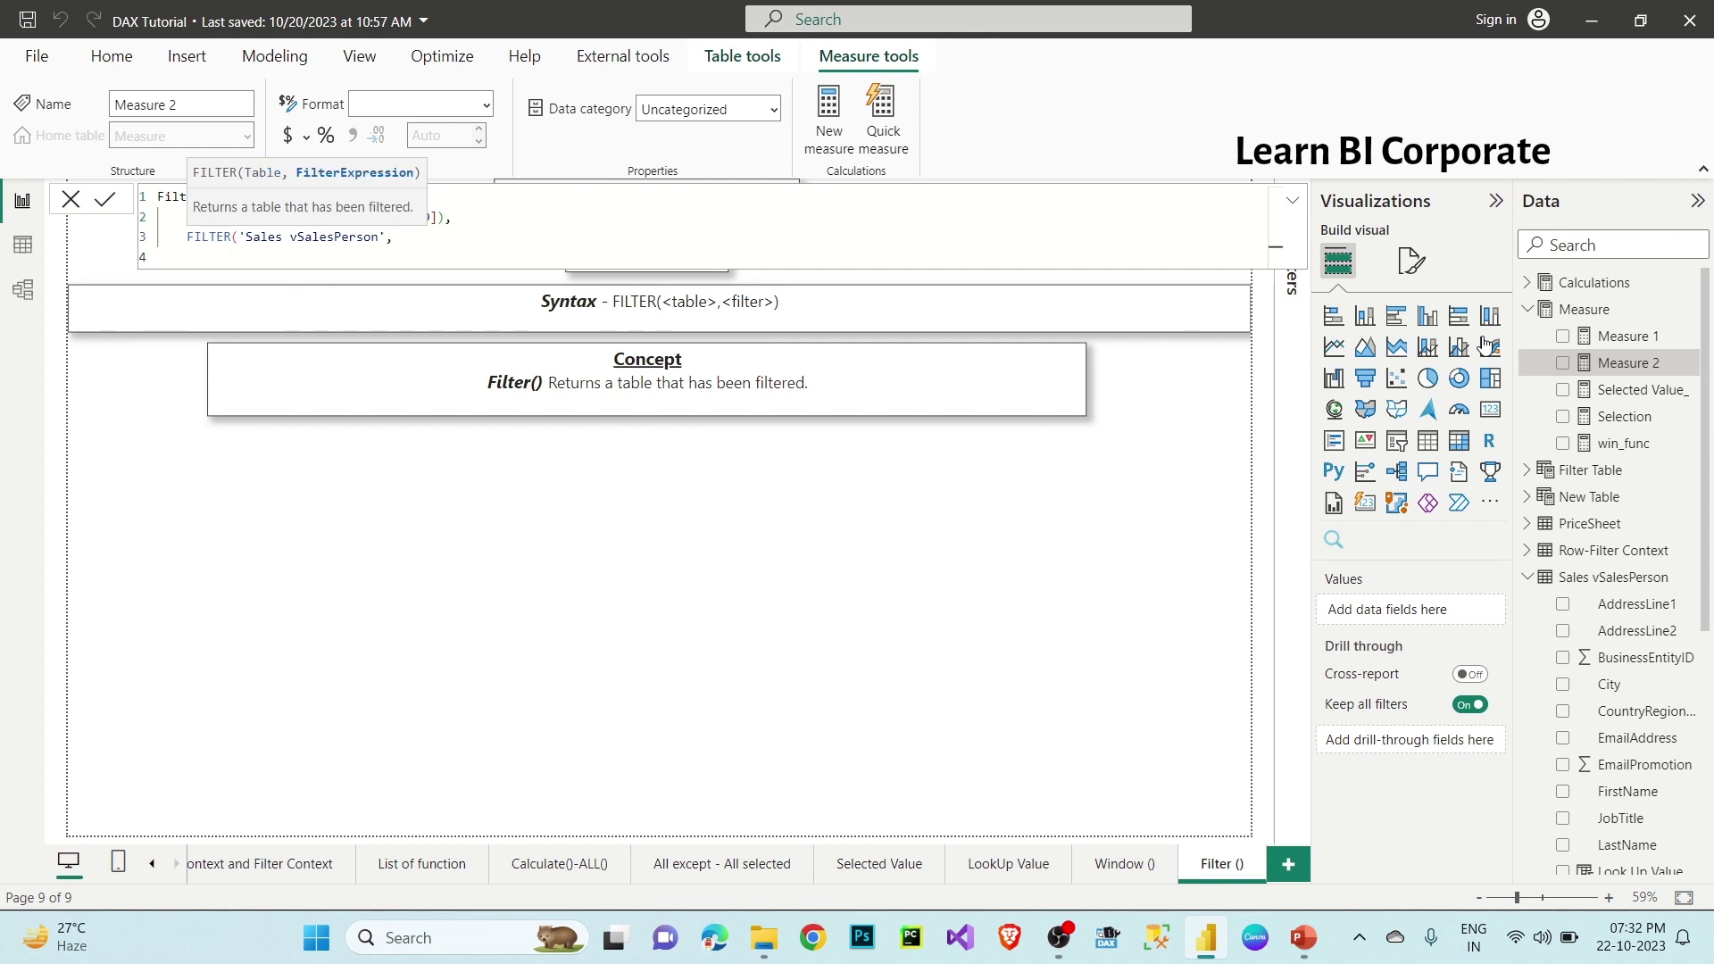
text('sales)
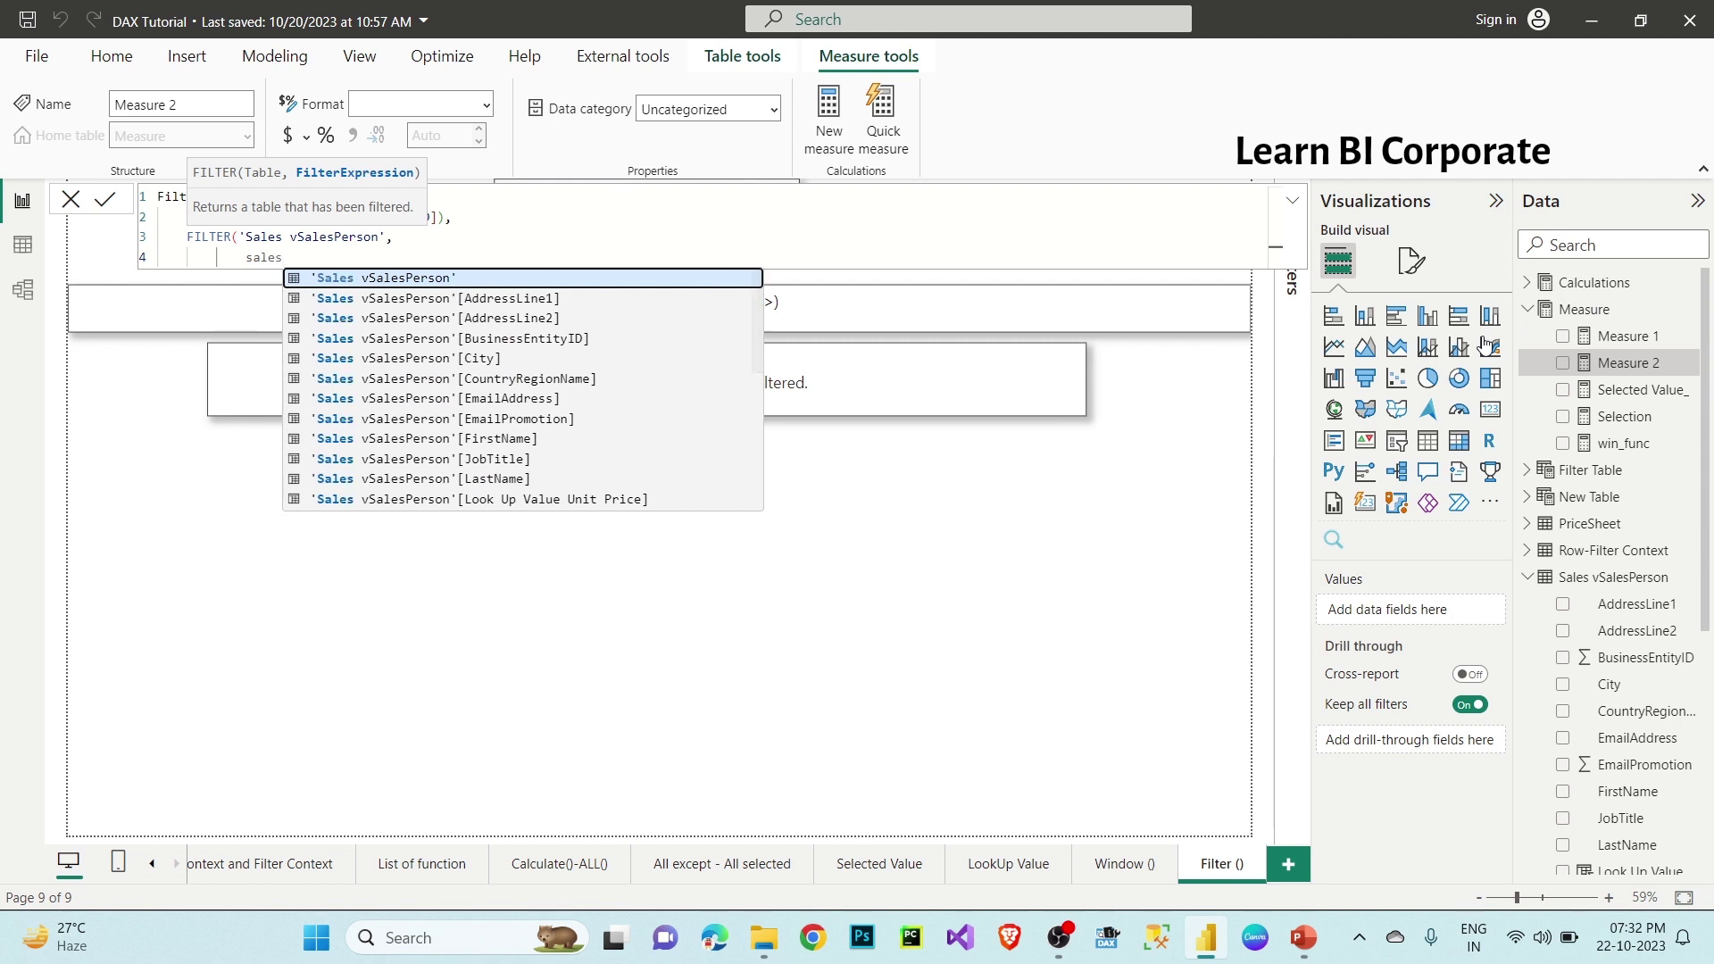
key(Tab)
text([sales)
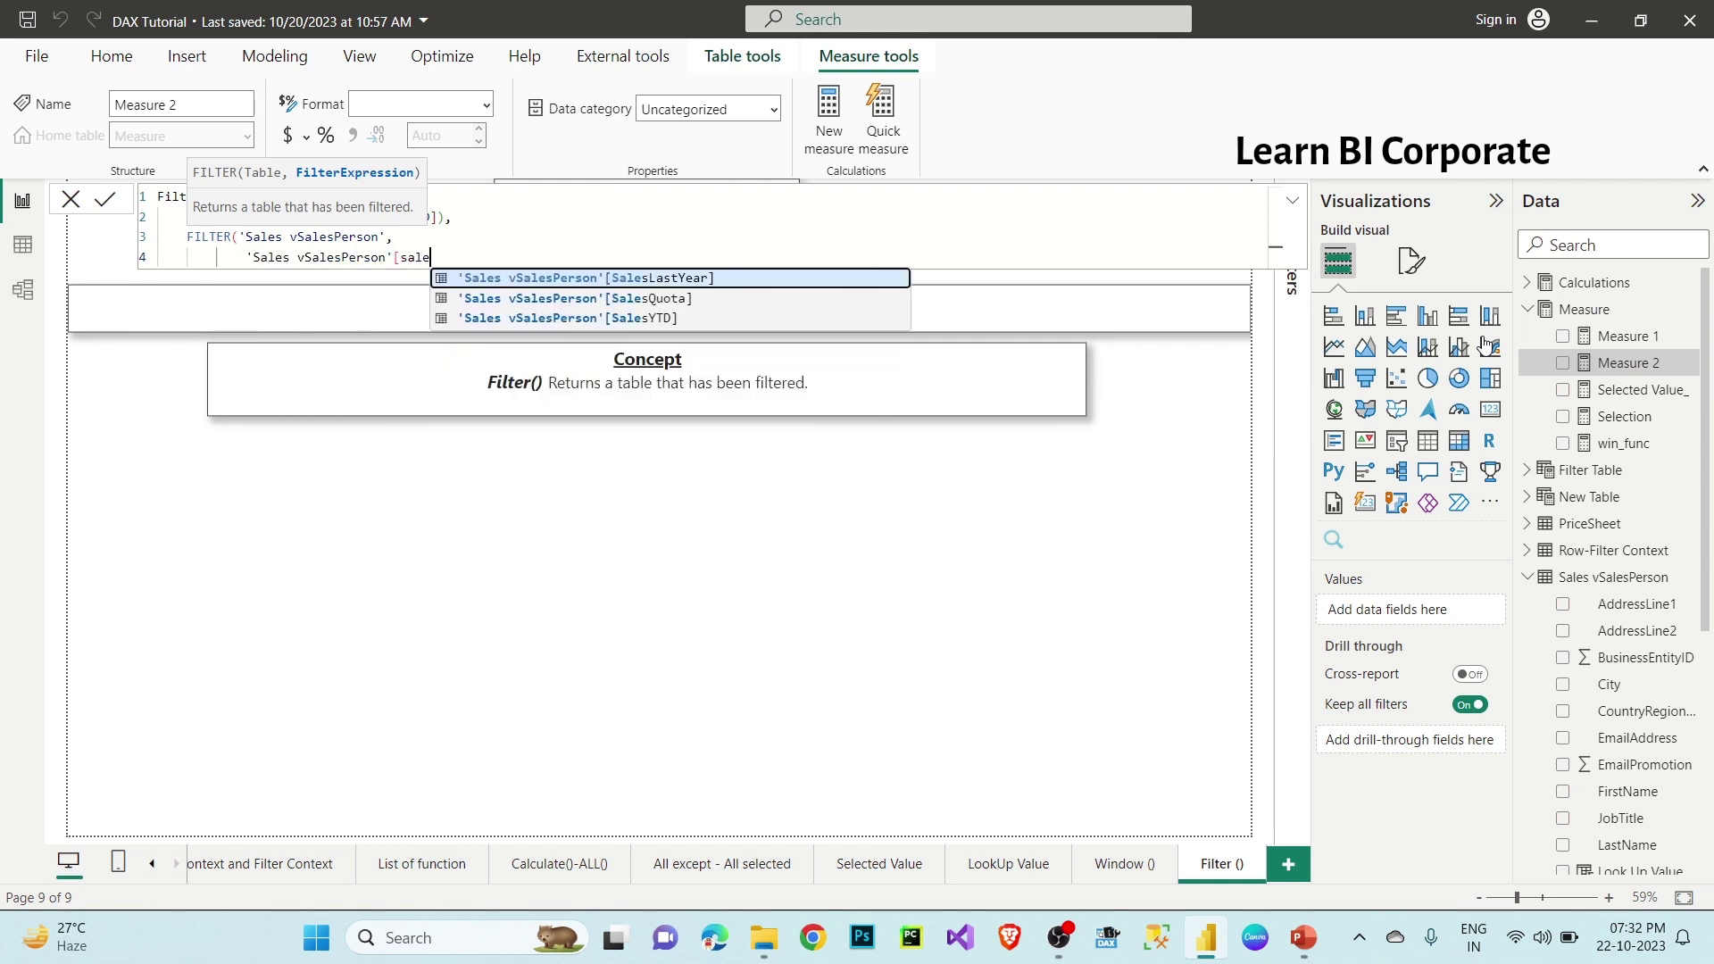
key(Down)
key(Down)
key(Tab)
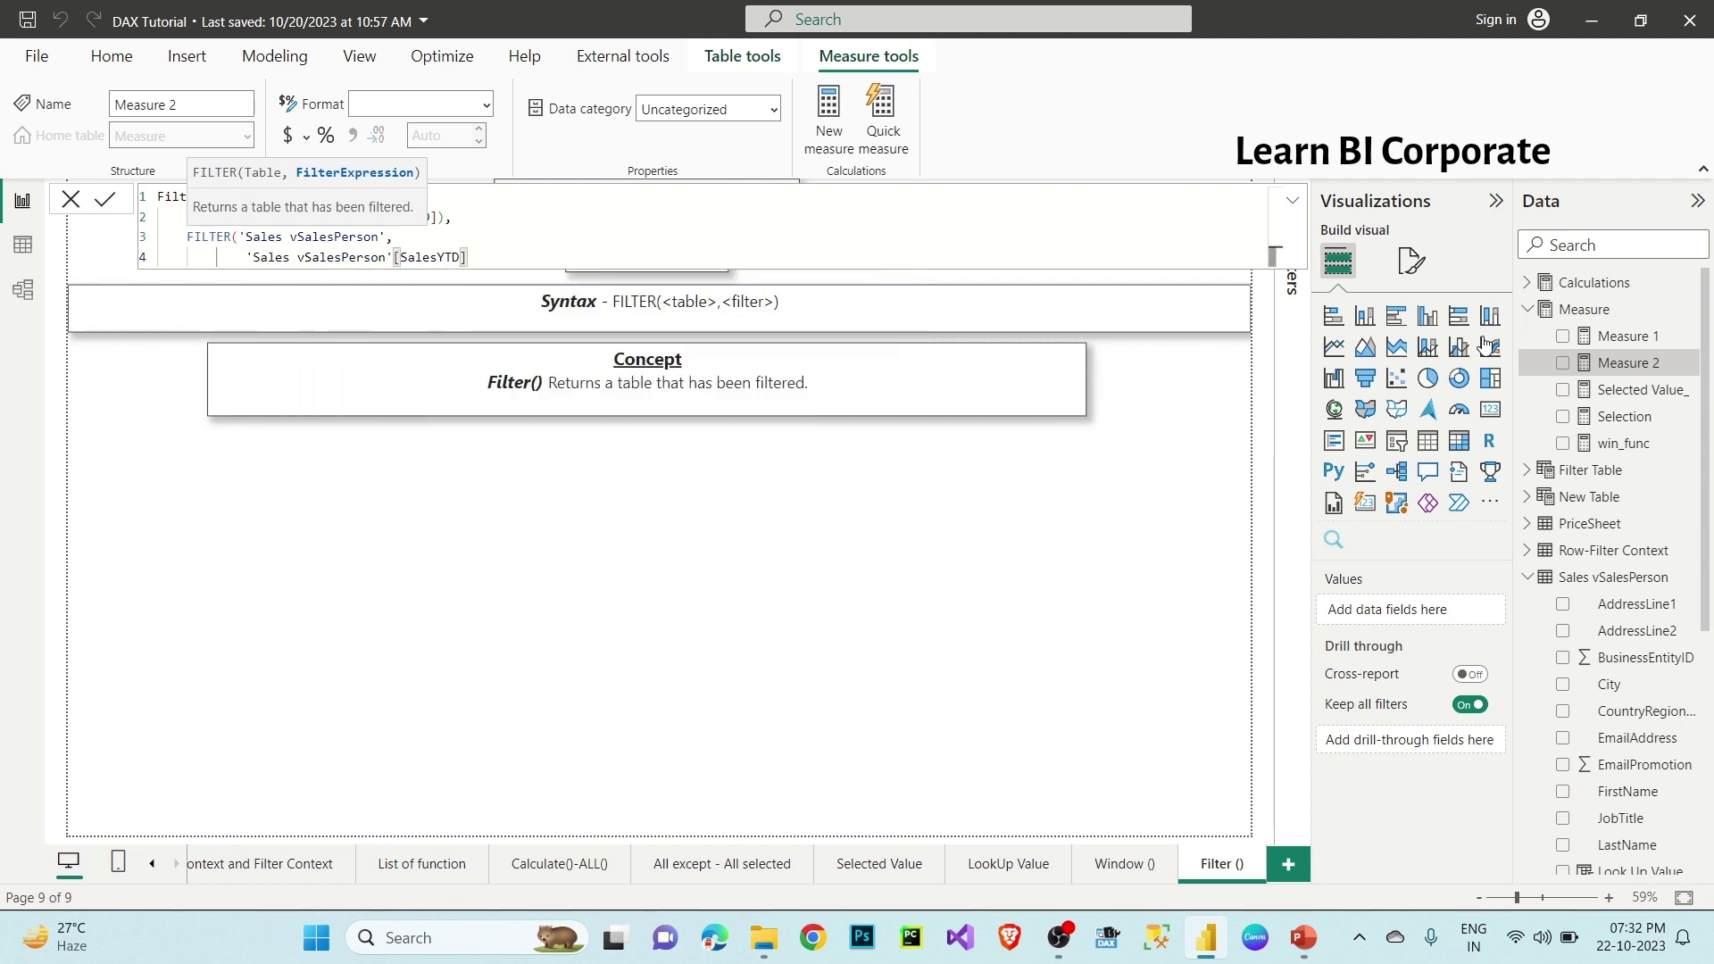
Step: Complete the filter condition as >1000000, close both functions, and commit the Filter Fun_Measure formula
text(>10000000)))
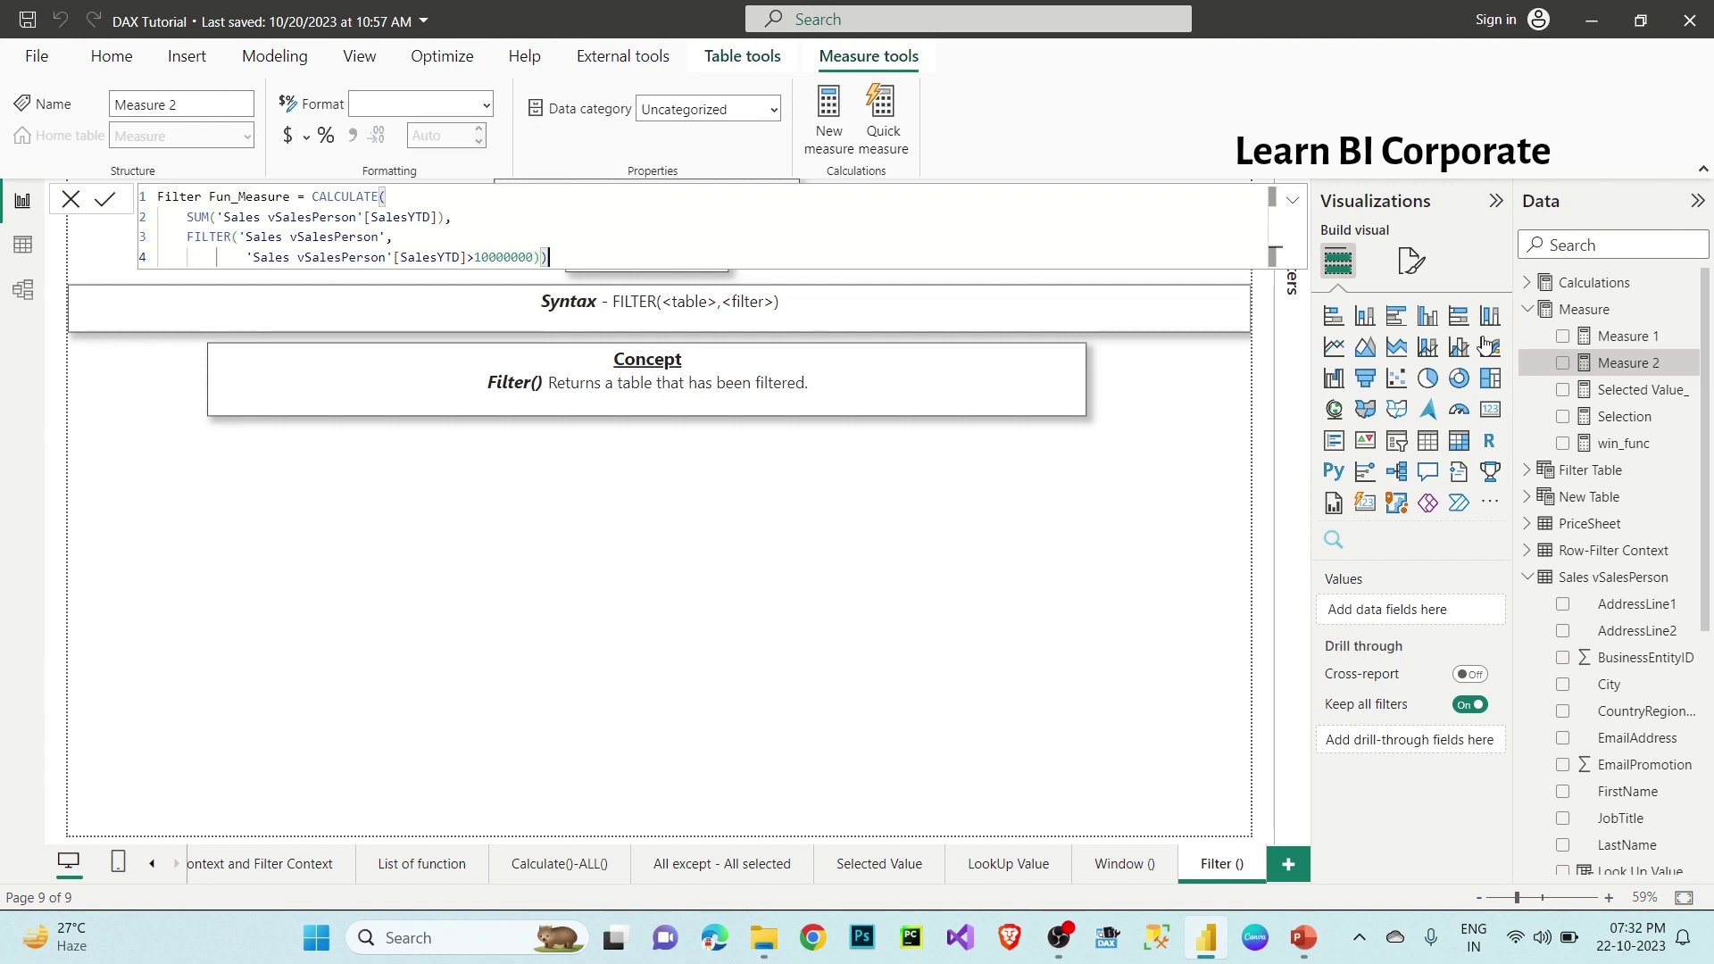
key(Left)
key(Left)
key(BackSpace)
key(Right)
key(Right)
key(Return)
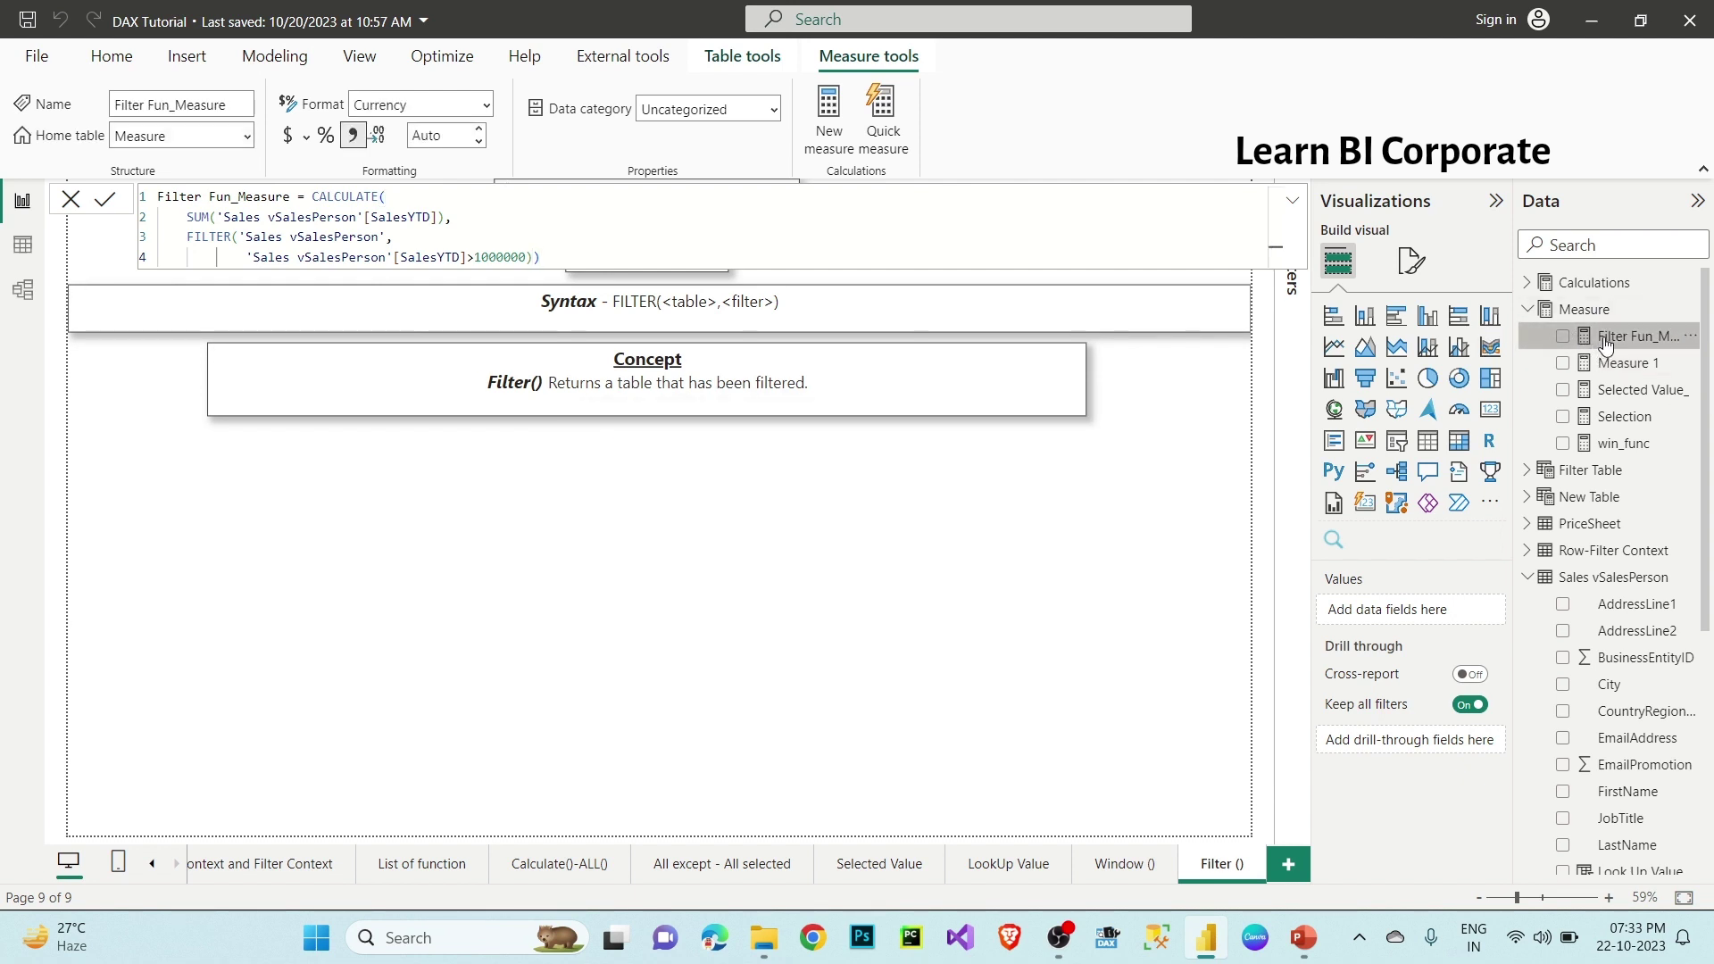
Step: Show Filter Fun_Measure in a card visual, narrow it, and place it below the left part of the Concept box
click(997, 582)
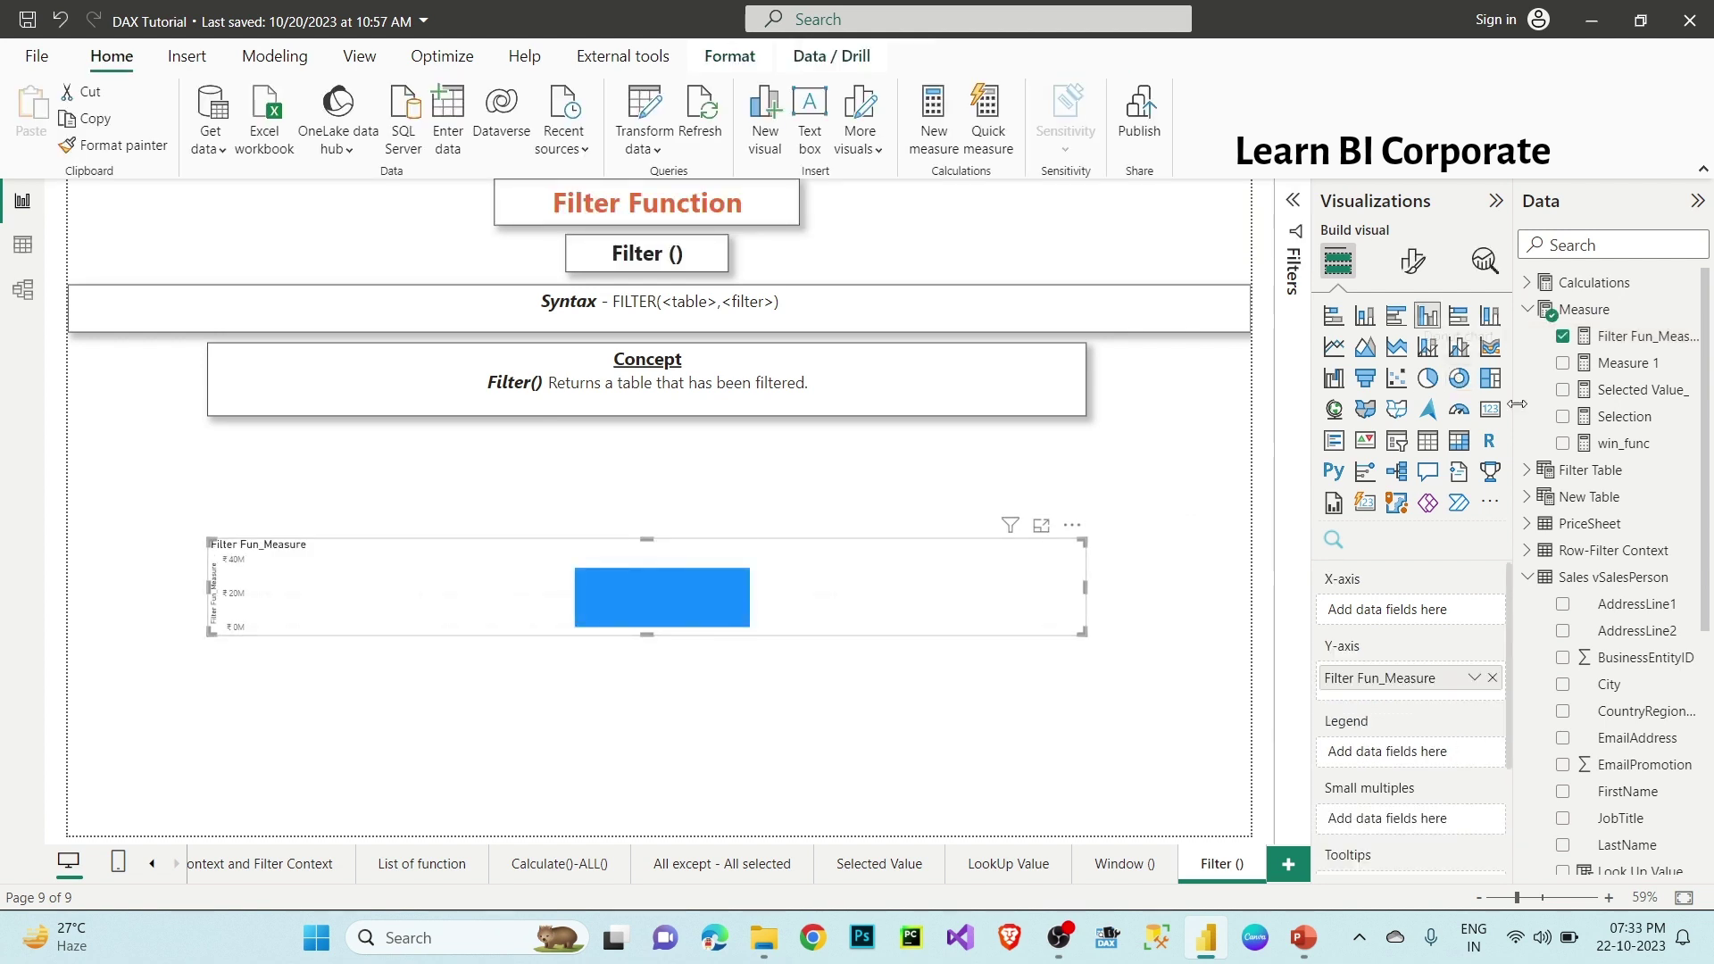
click(1490, 410)
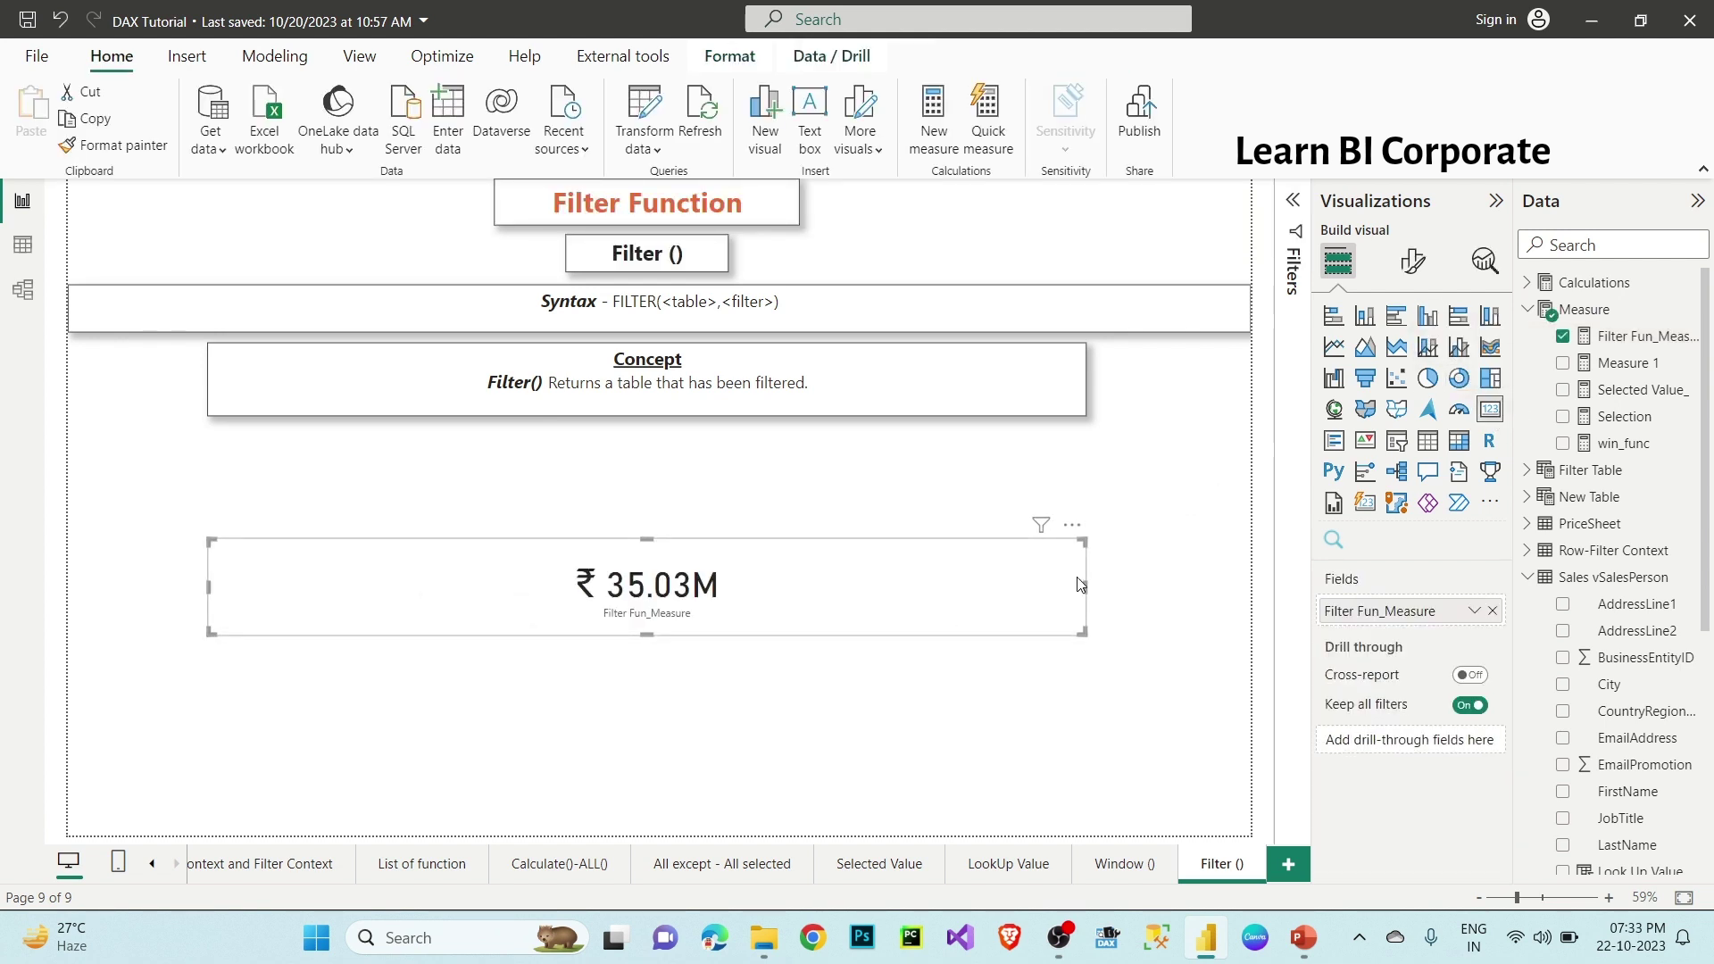
drag(1084, 592, 534, 614)
drag(471, 566, 507, 544)
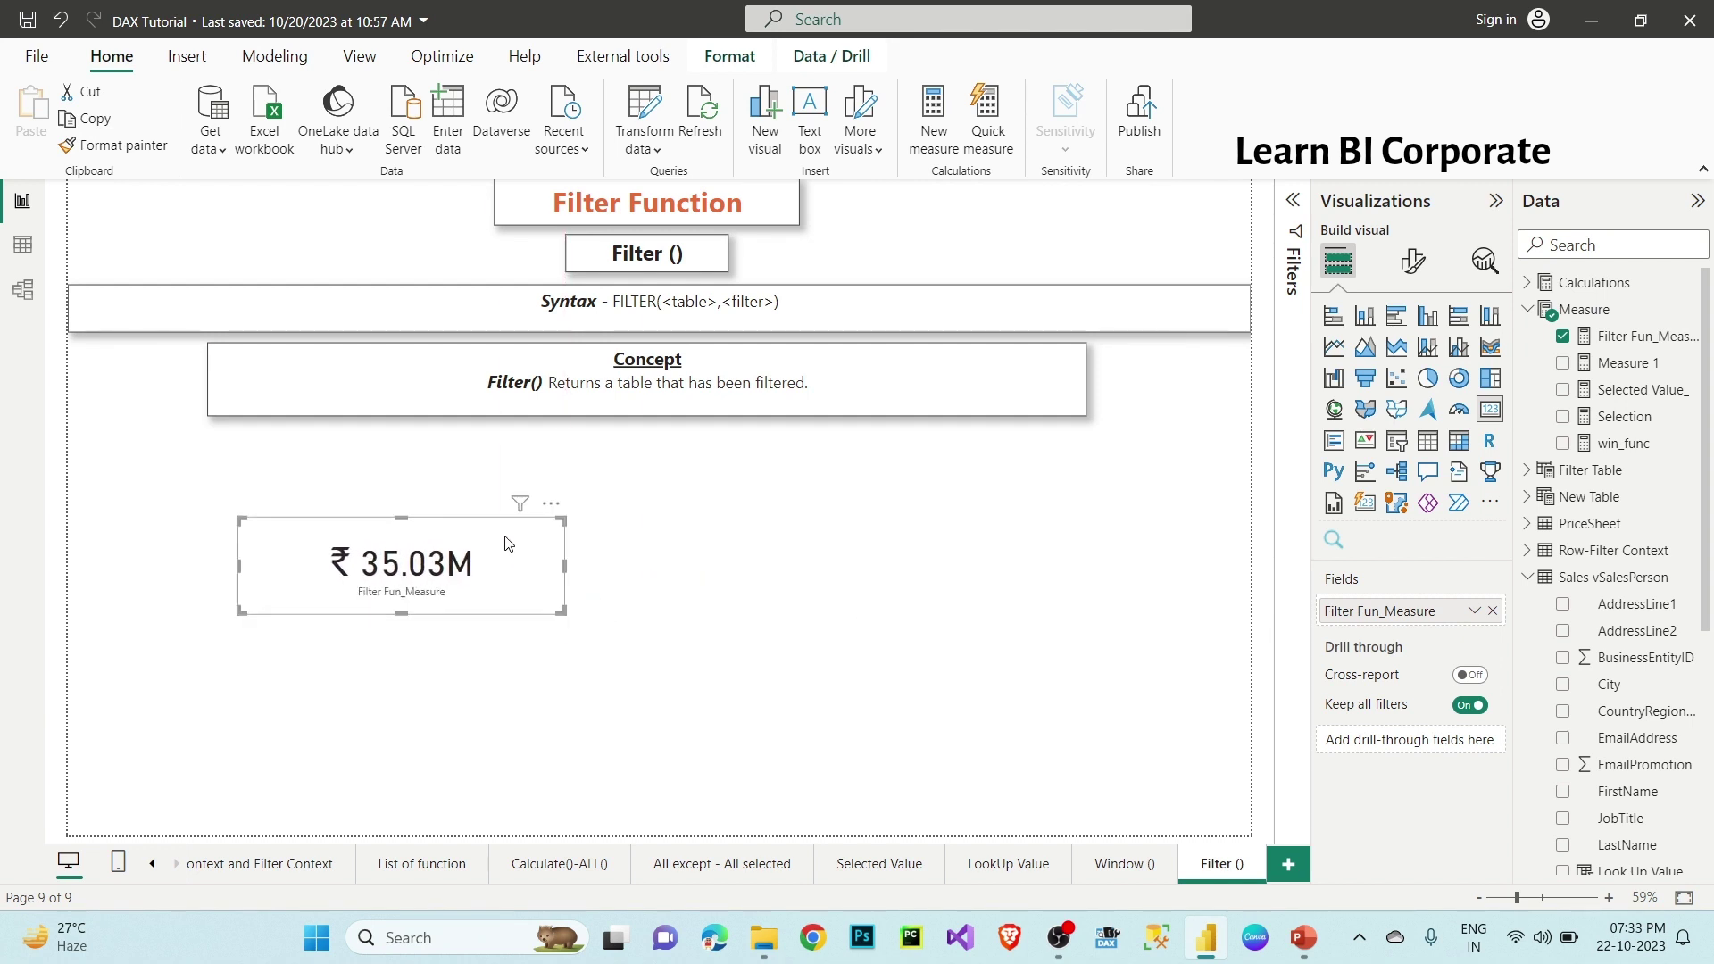
Step: Add a card visual showing the sum of SalesYTD from Sales vSalesPerson beside the Filter Fun_Measure card
scroll(1584, 651, down, 5)
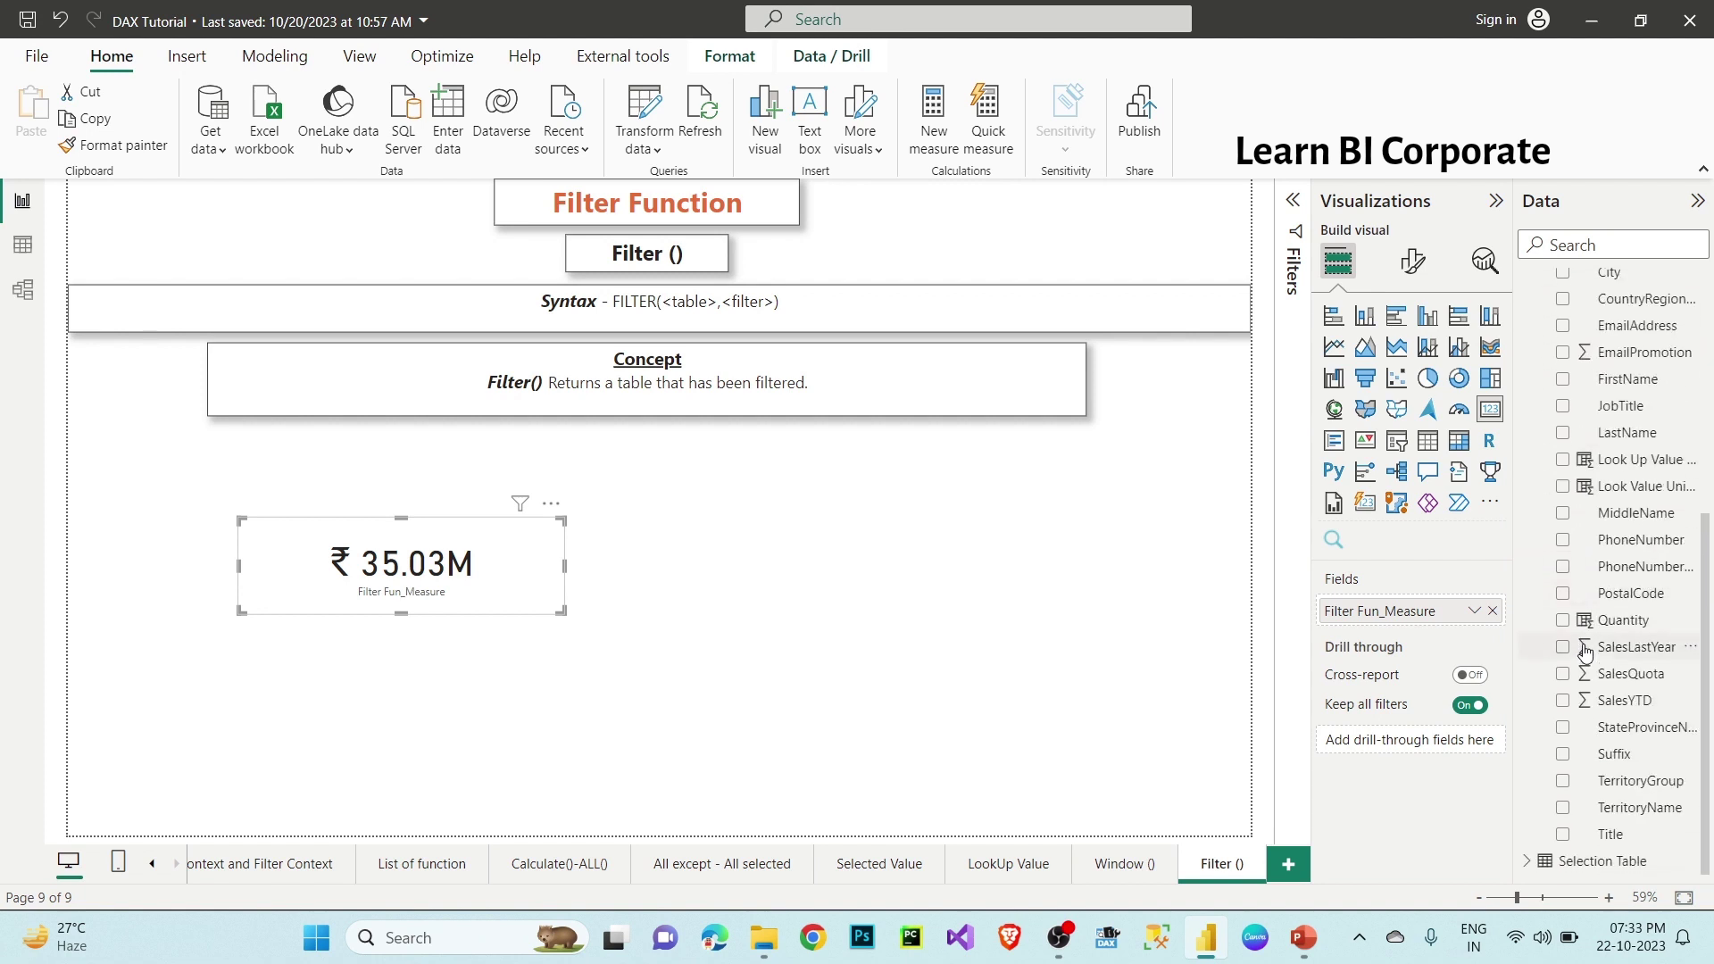
drag(1622, 702, 976, 606)
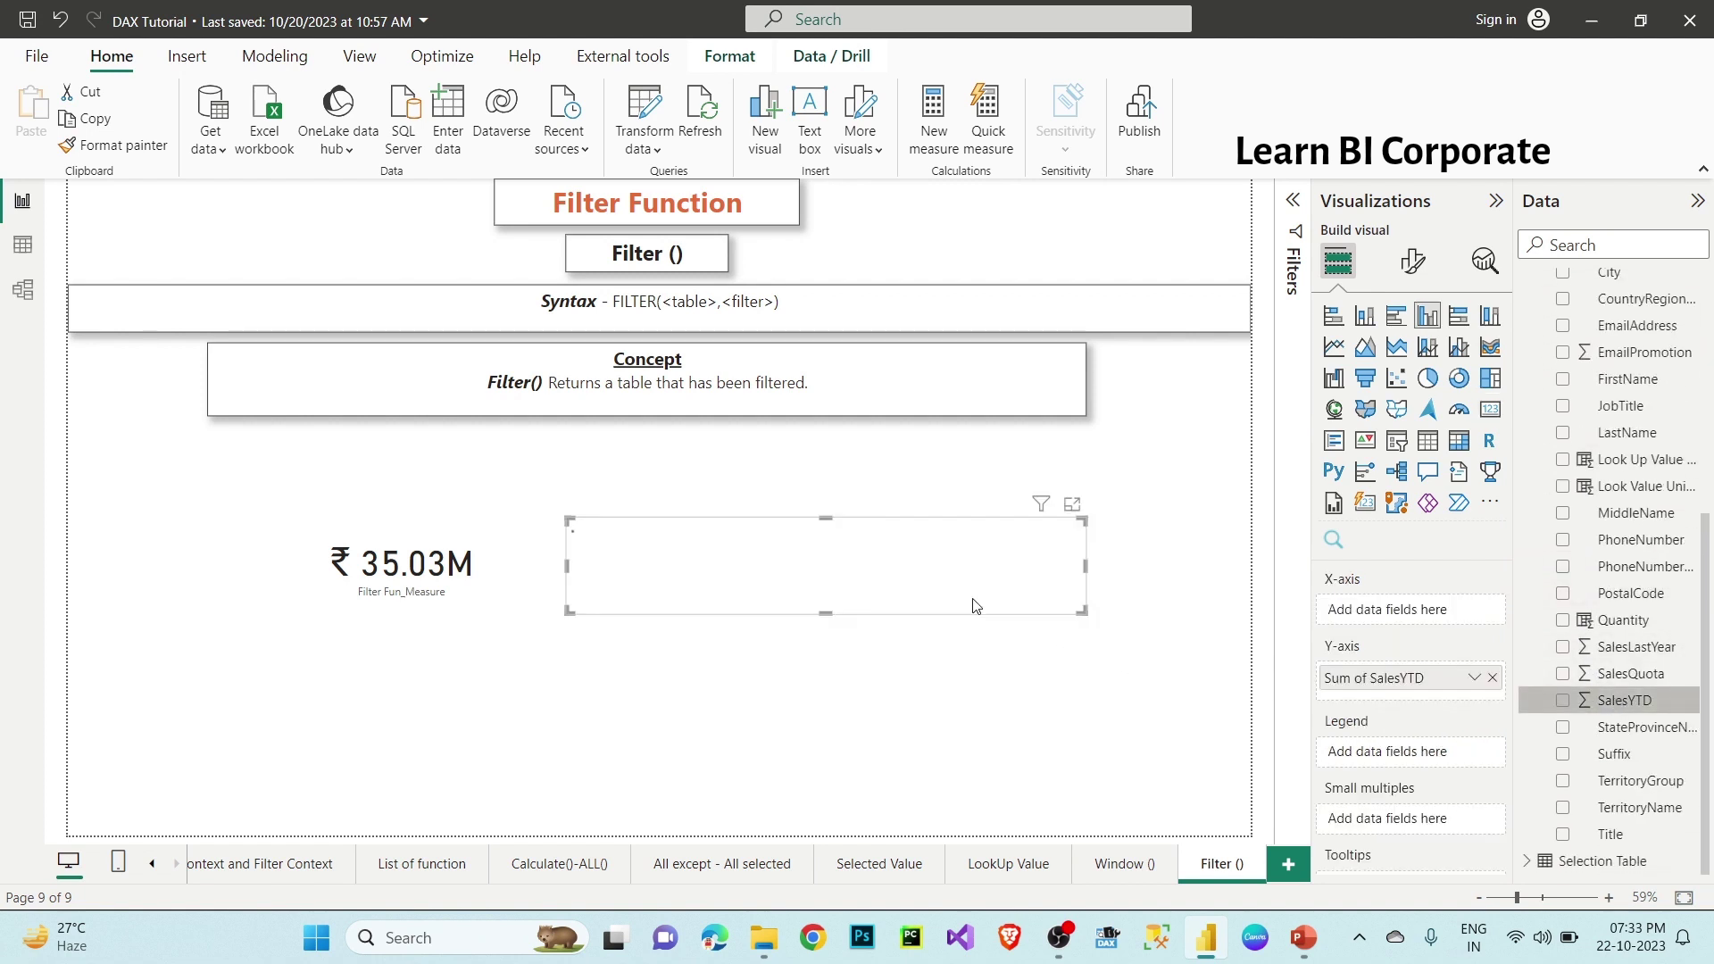
click(1490, 410)
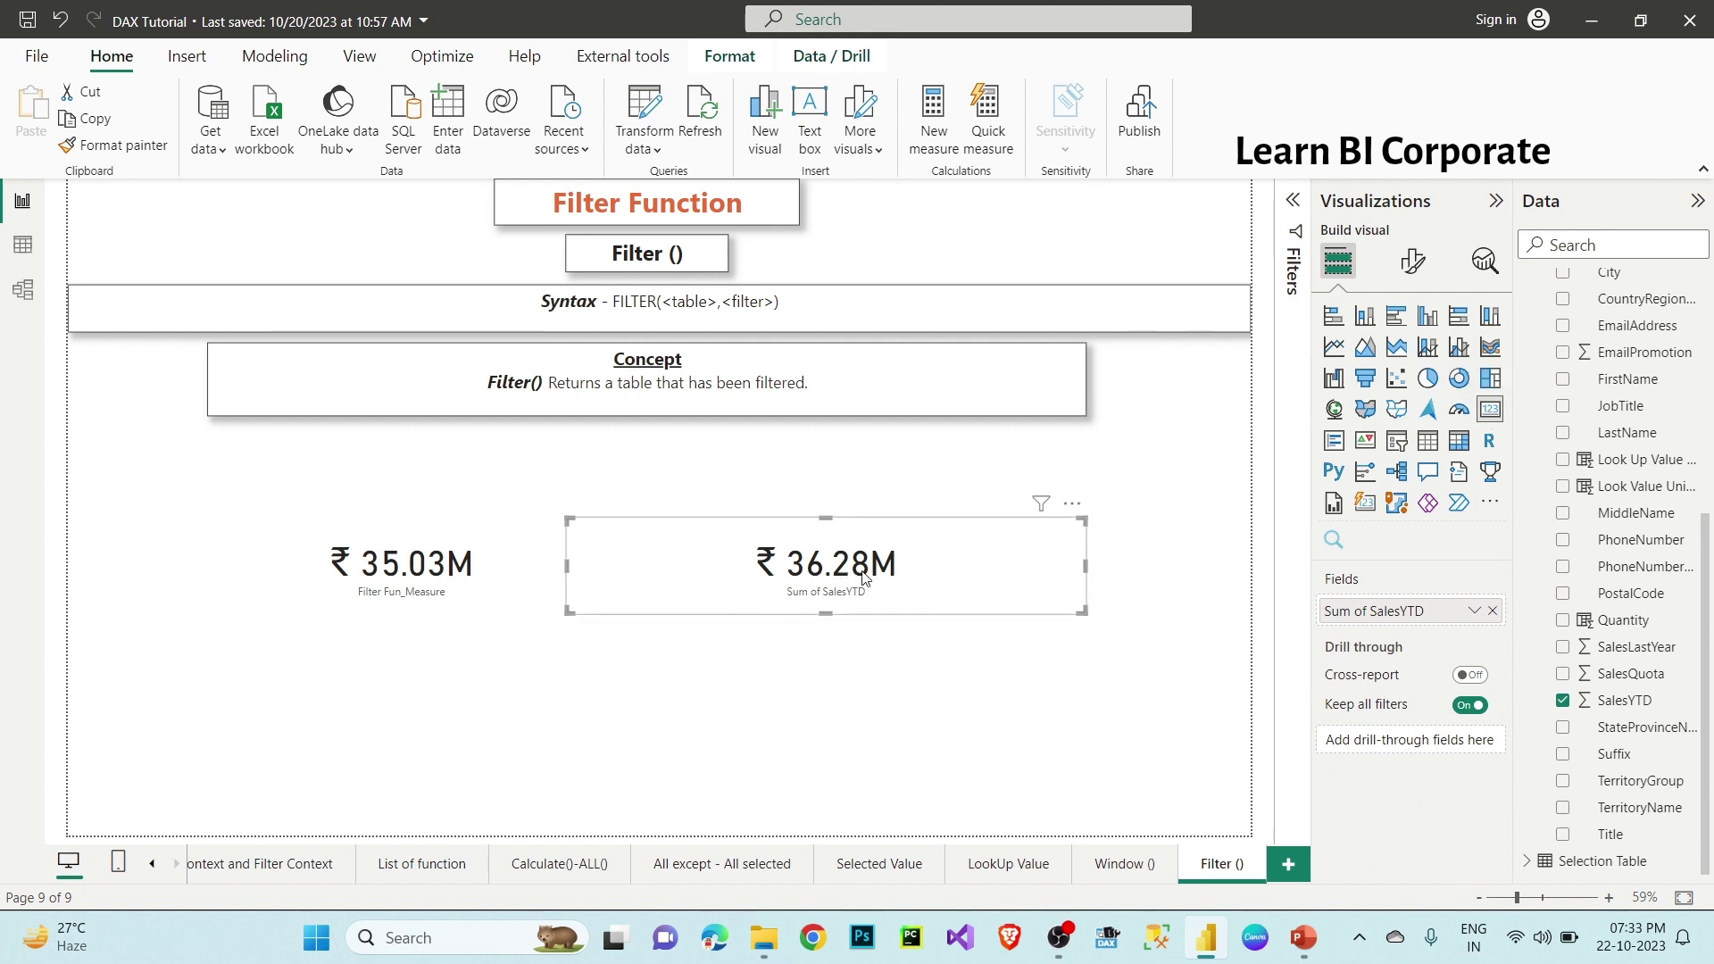
Step: Review the formula of Filter Fun_Measure against the two cards, and return to the report canvas
click(541, 589)
scroll(1685, 409, up, 5)
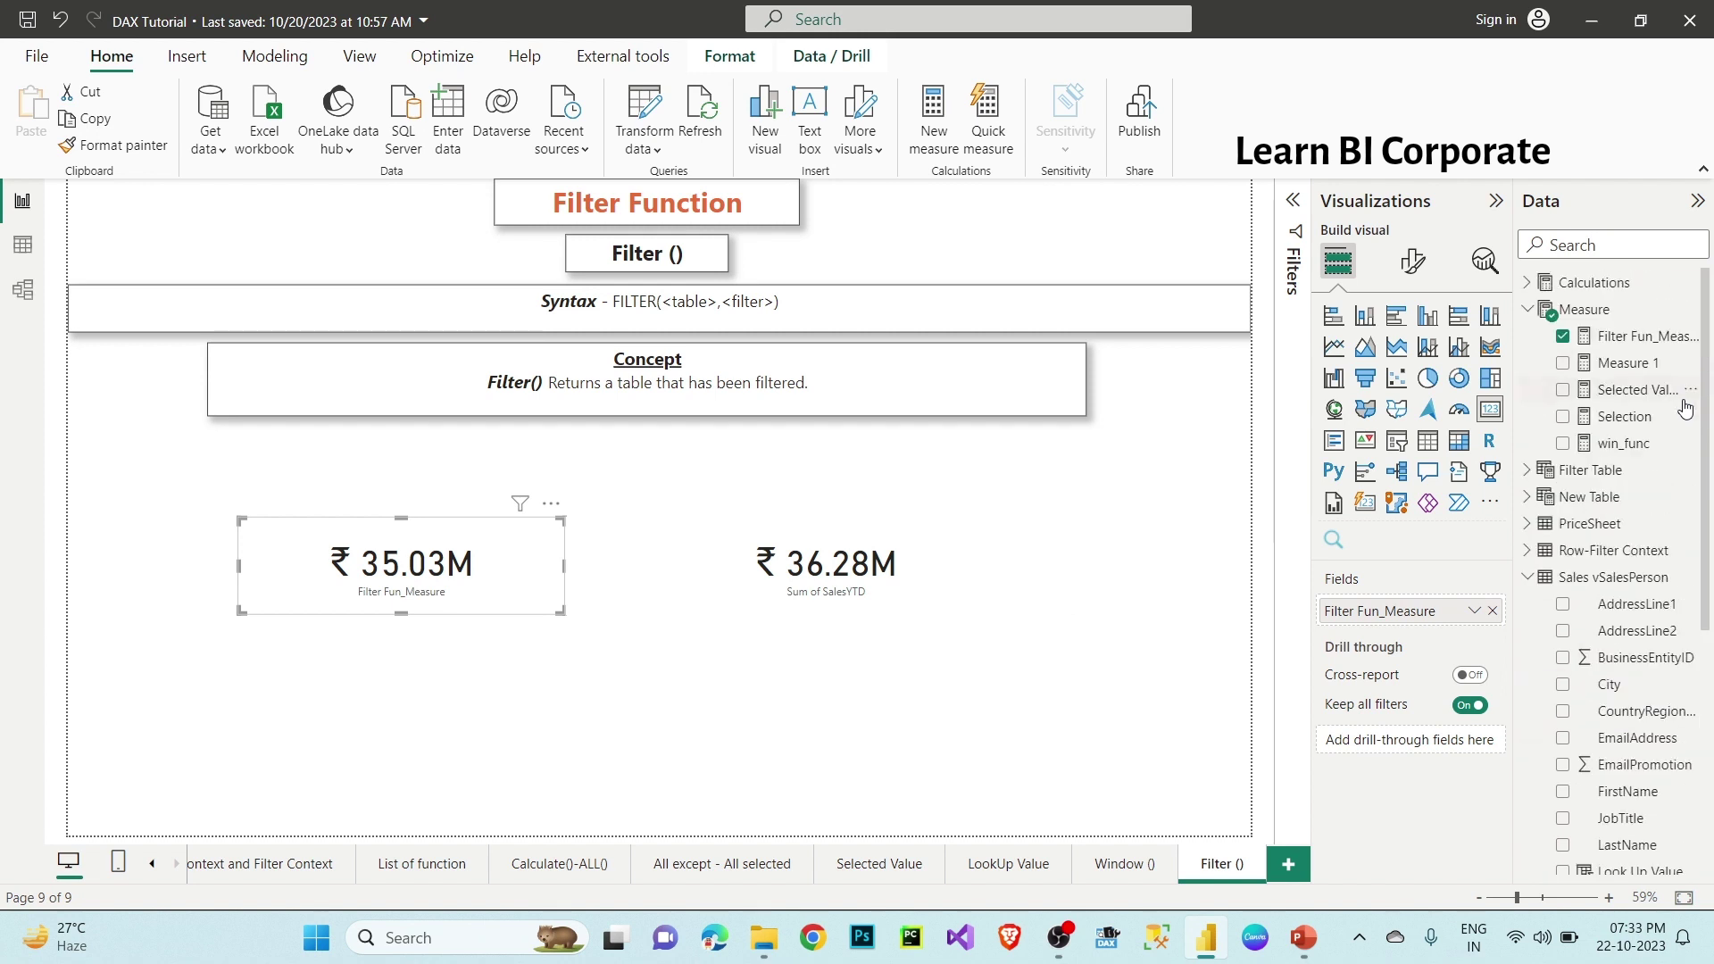
click(1647, 338)
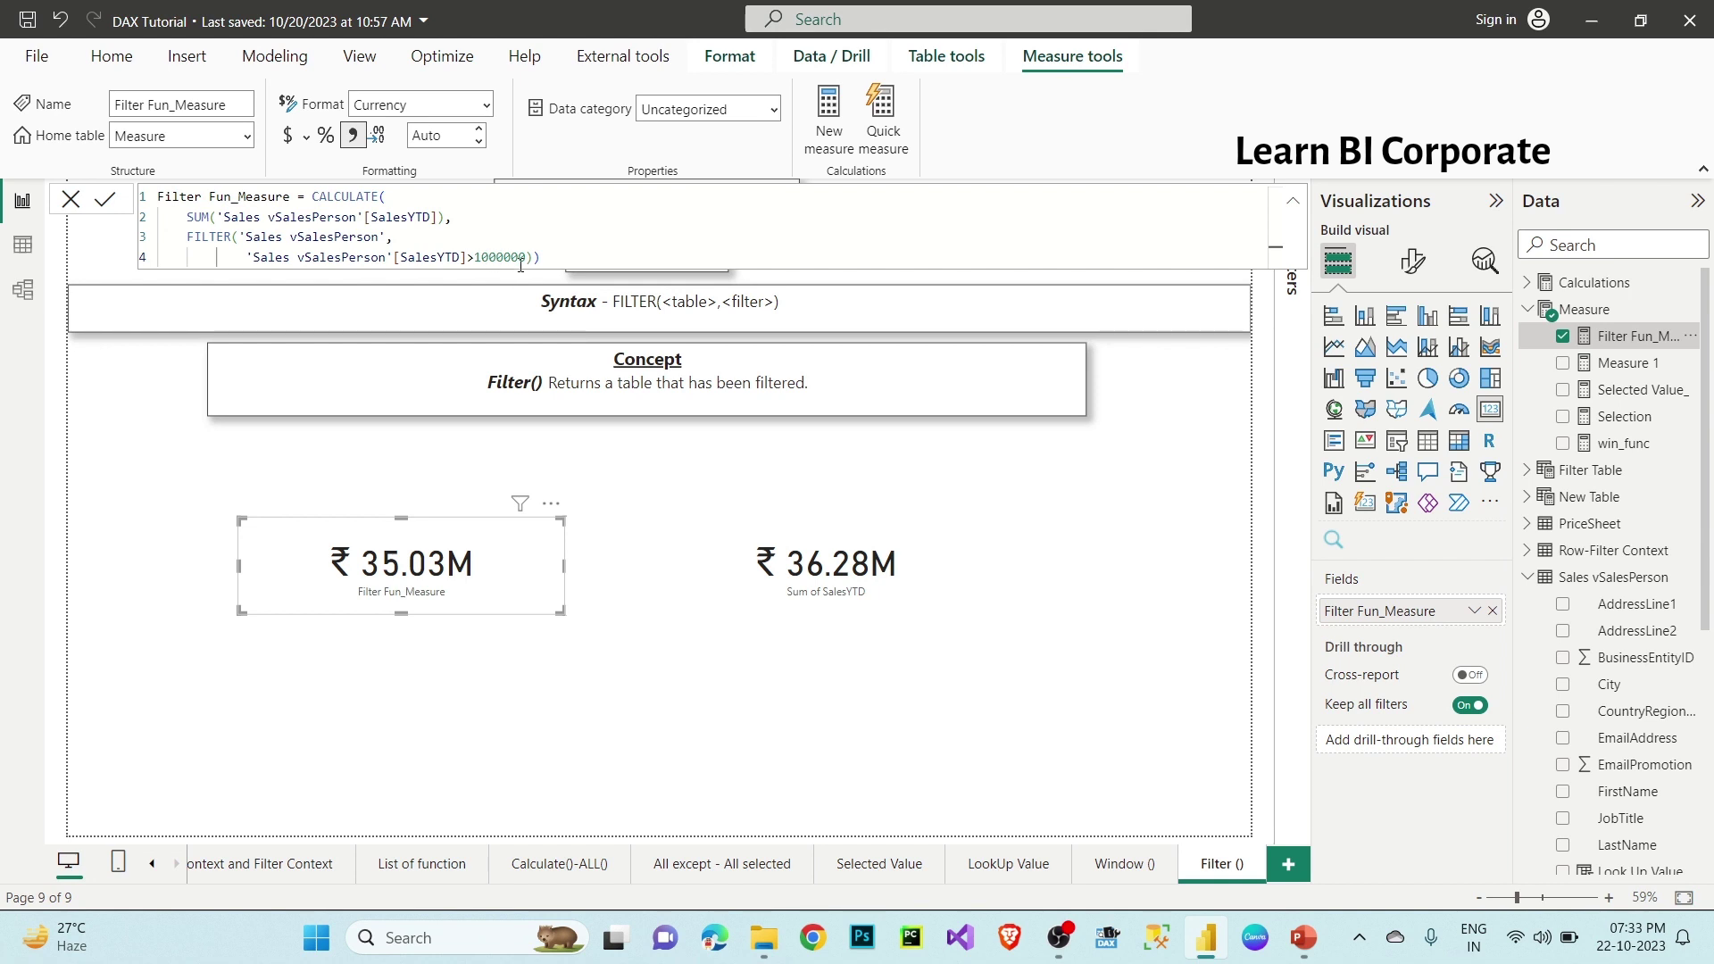
click(589, 492)
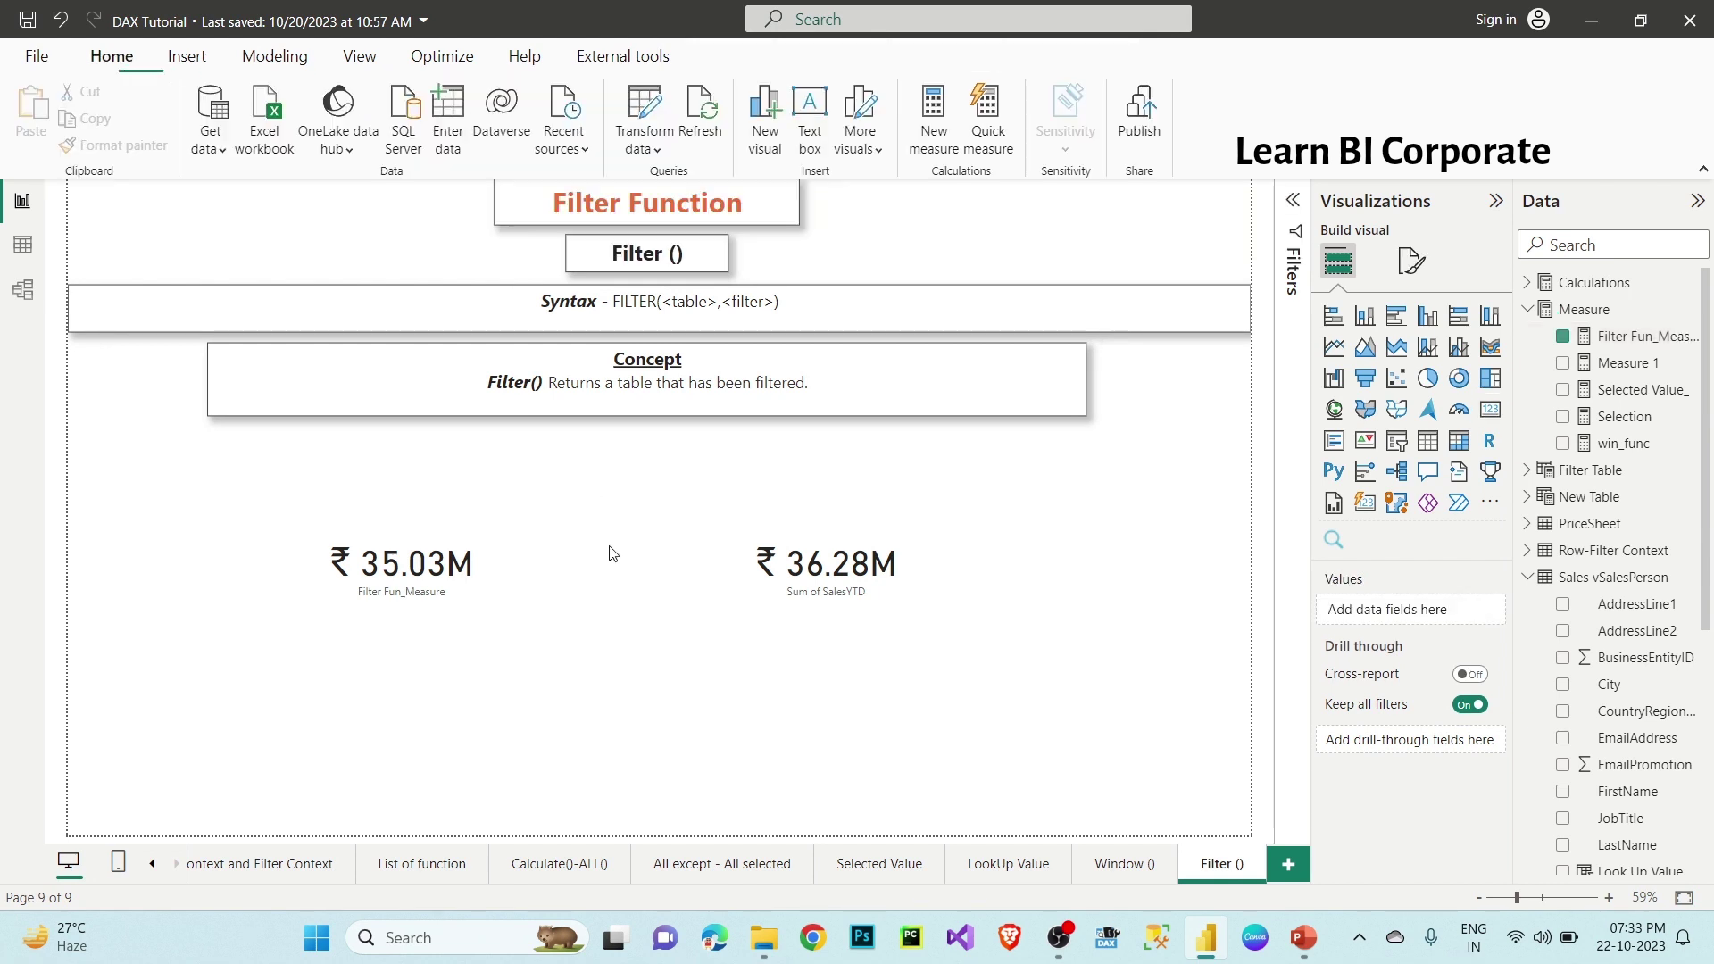